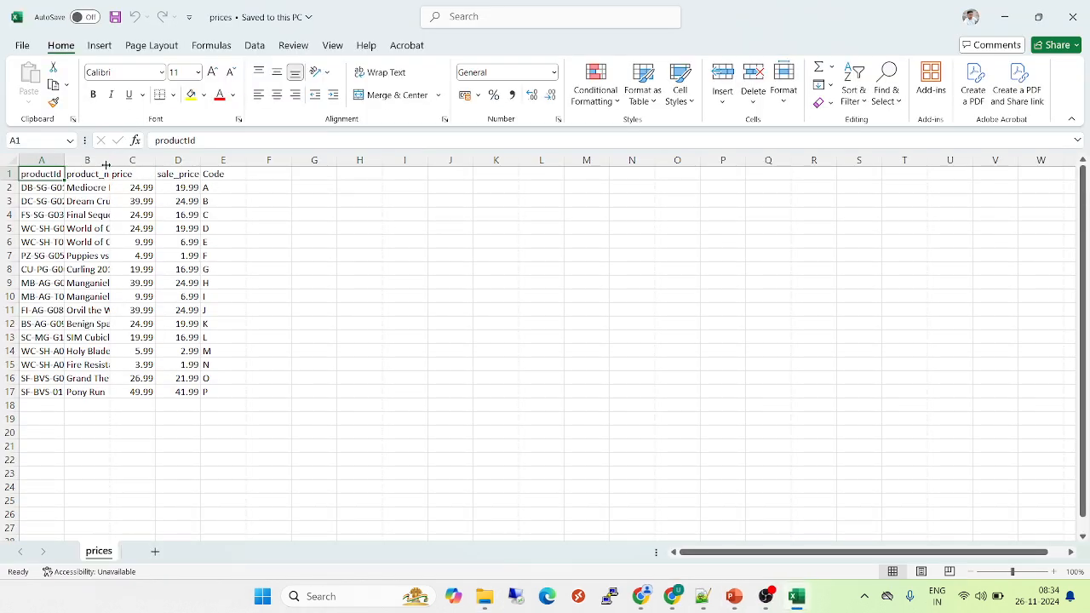
Autofit columns A and B of the prices workbook to show full product IDs and names
double_click(65, 160)
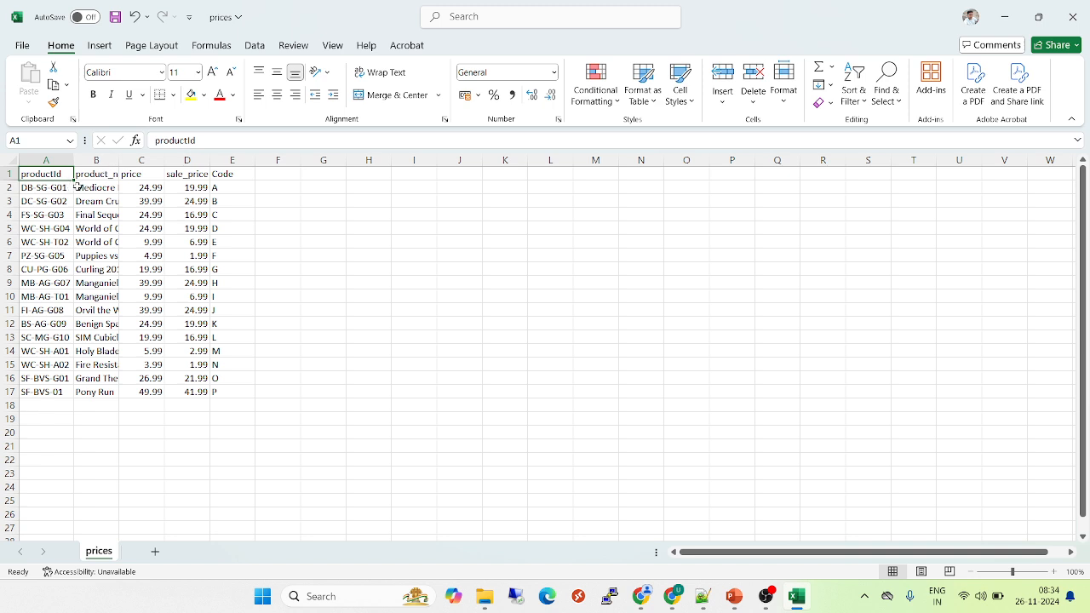
double_click(118, 164)
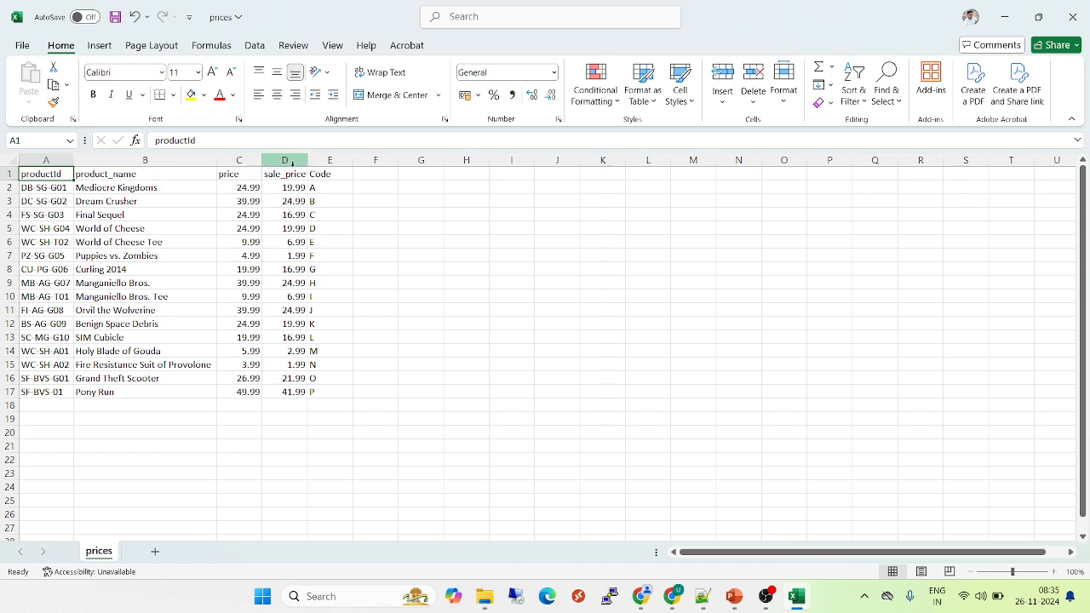
left_click(162, 175)
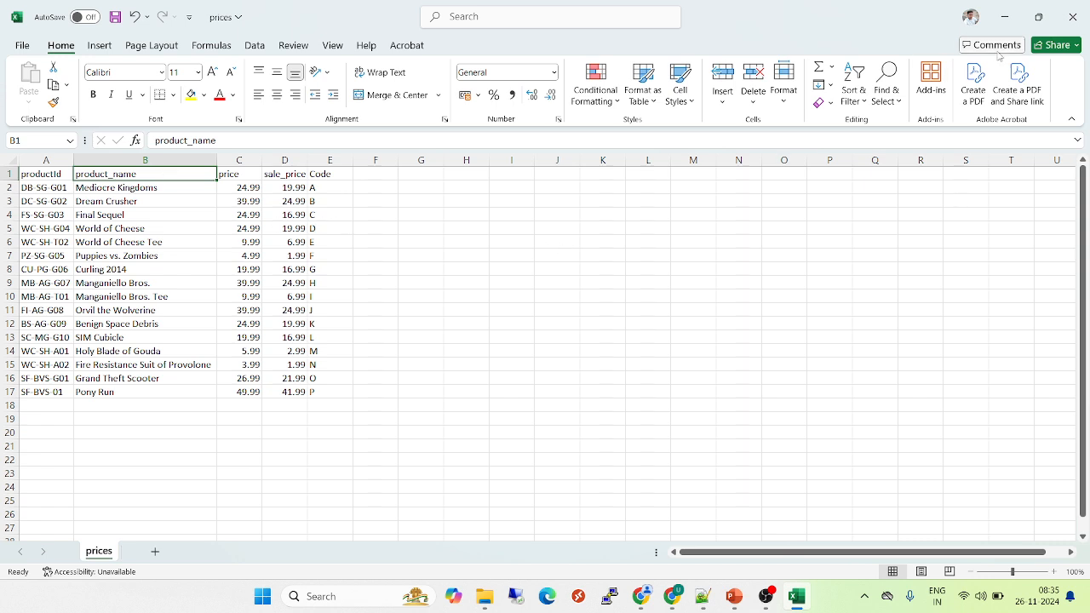
Close Excel without saving and bring the Splunk login page to the front
left_click(1080, 23)
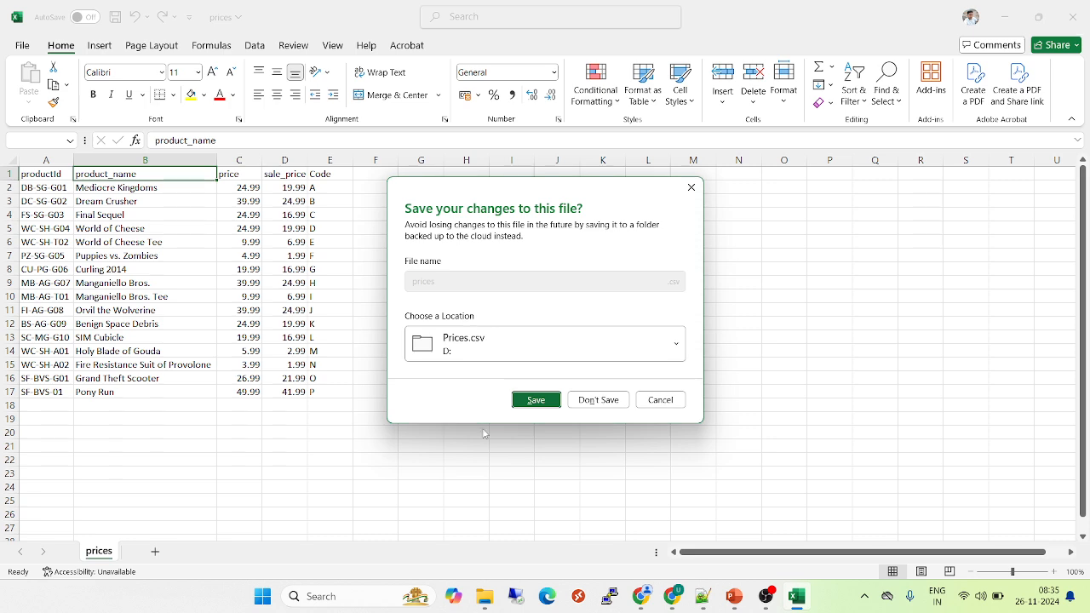
left_click(598, 400)
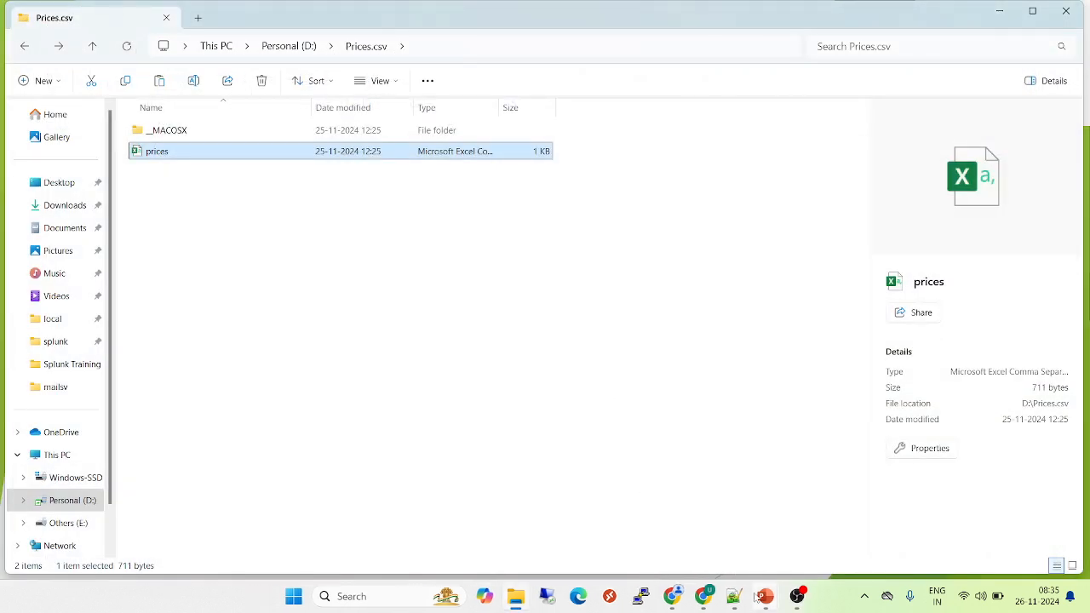
mouse_move(672, 602)
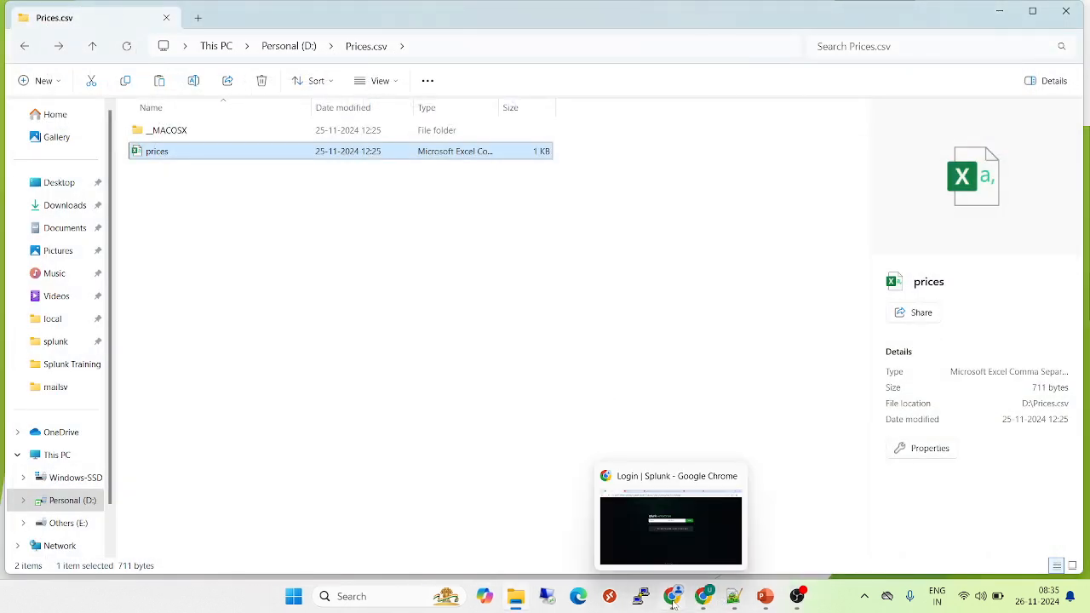
left_click(671, 529)
Log in to Splunk with the admin account and its password
type("admin")
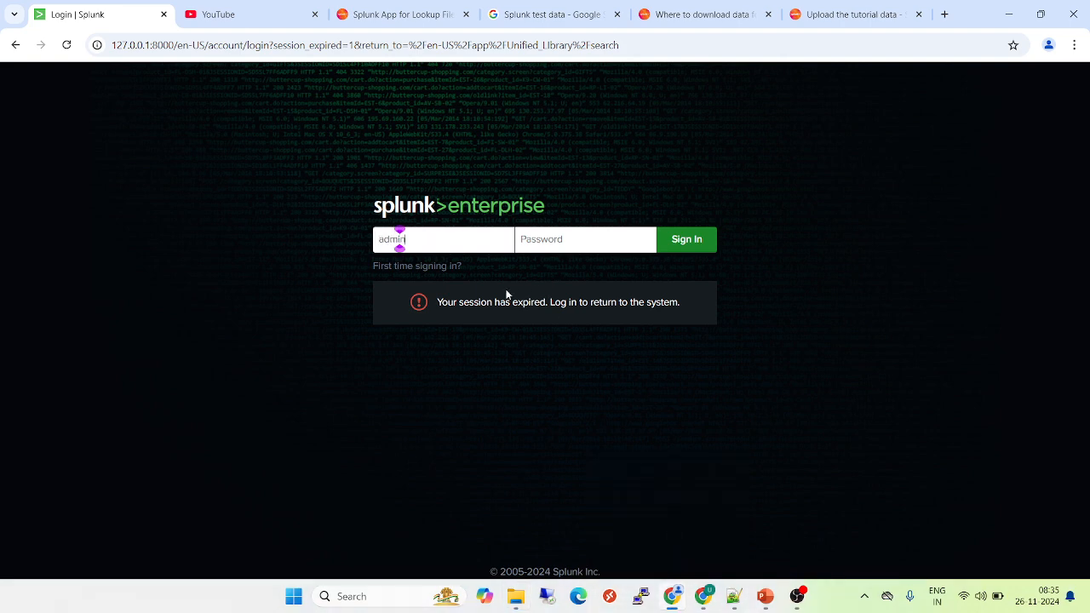
key("Tab")
type("••••••••")
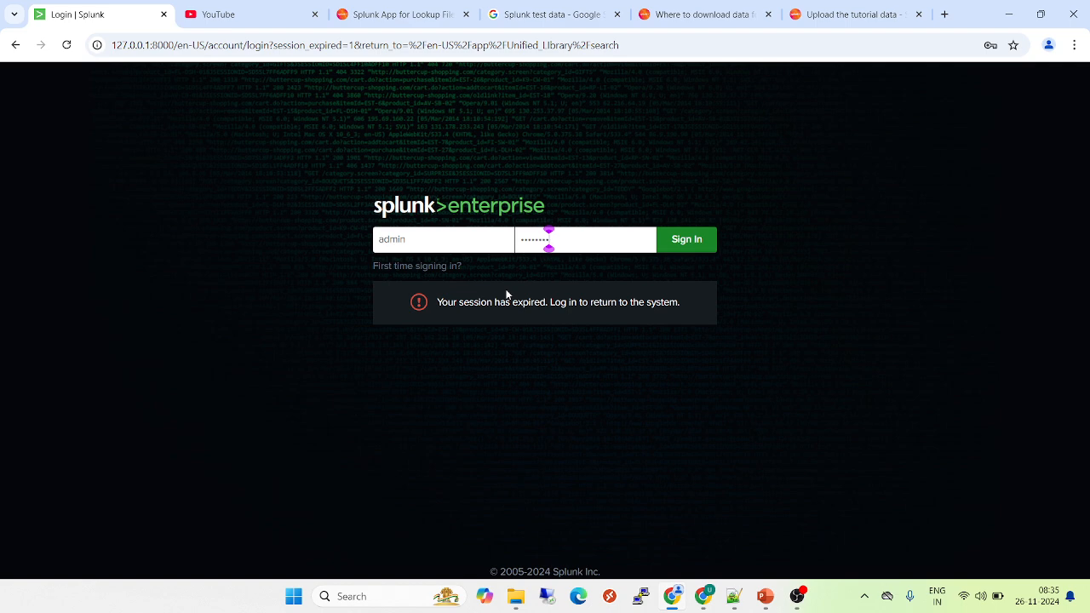
key("Return")
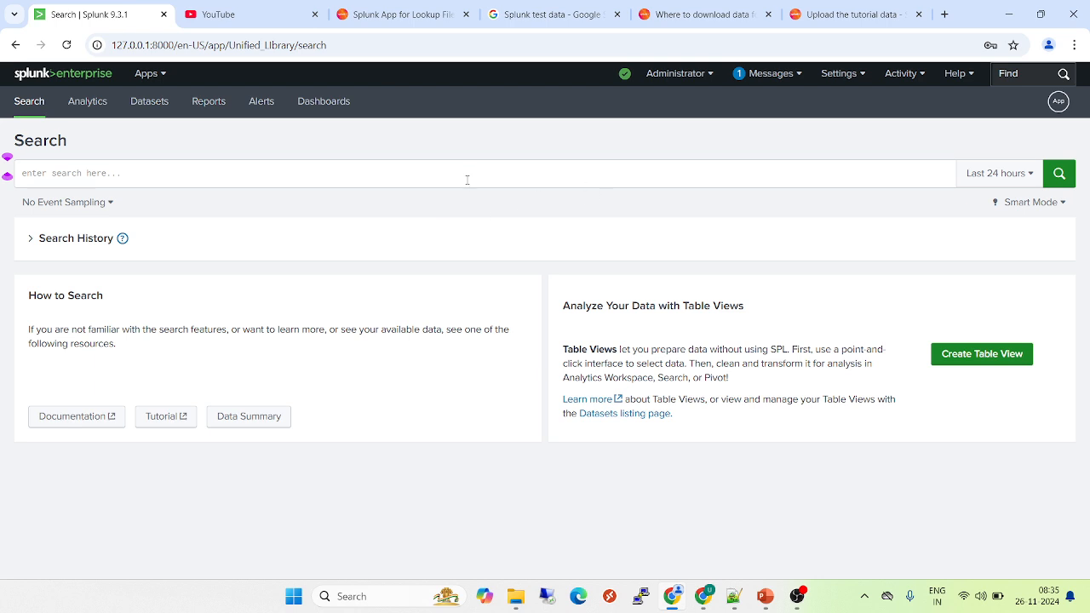
Go to Settings > Lookups > Lookup table files and start a new lookup table file
left_click(843, 73)
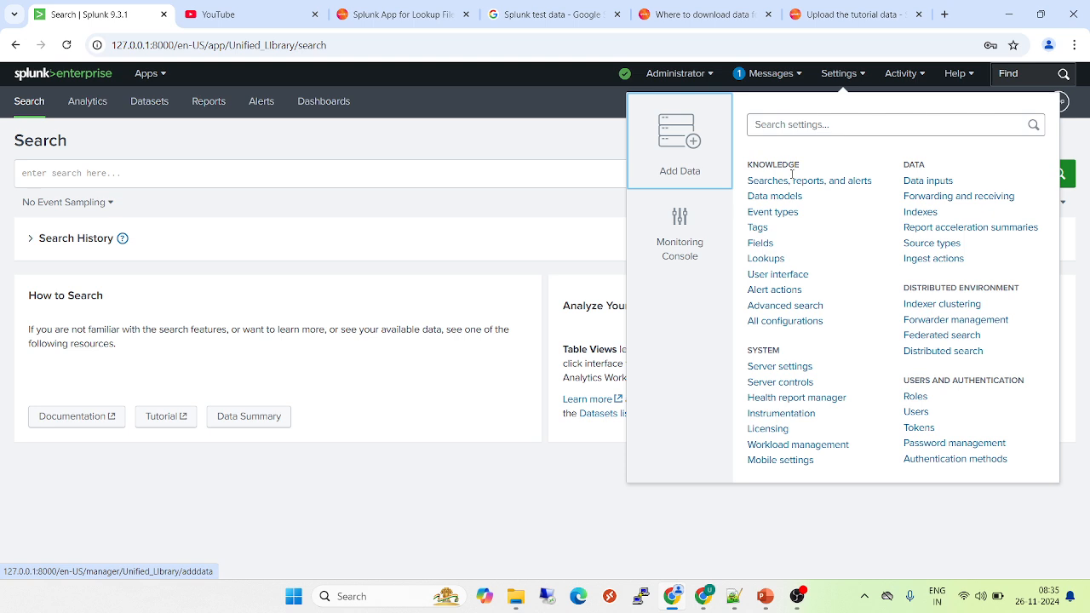
left_click(765, 259)
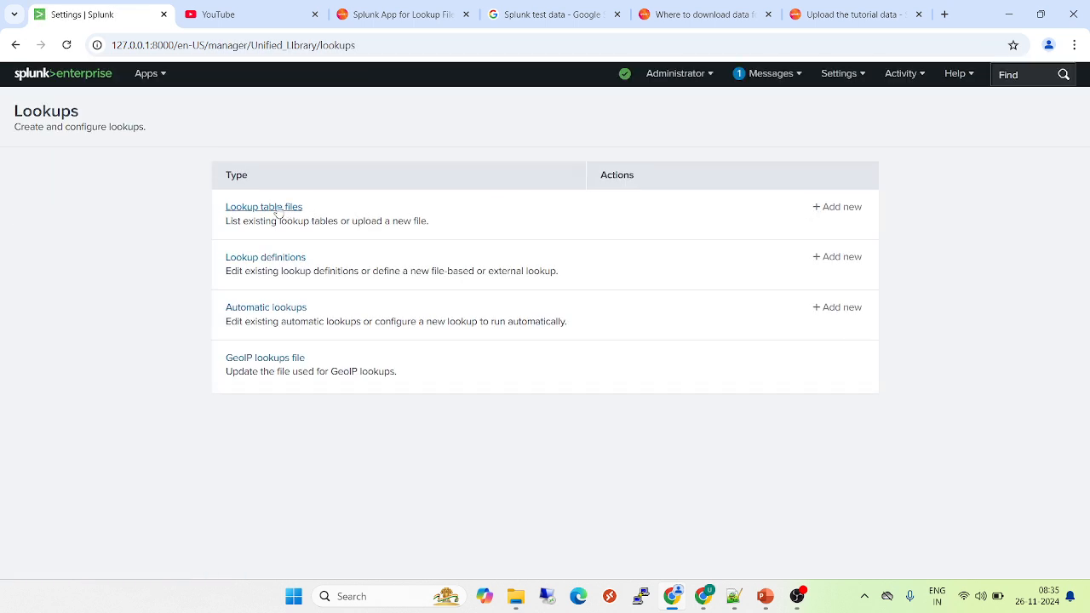
left_click(277, 212)
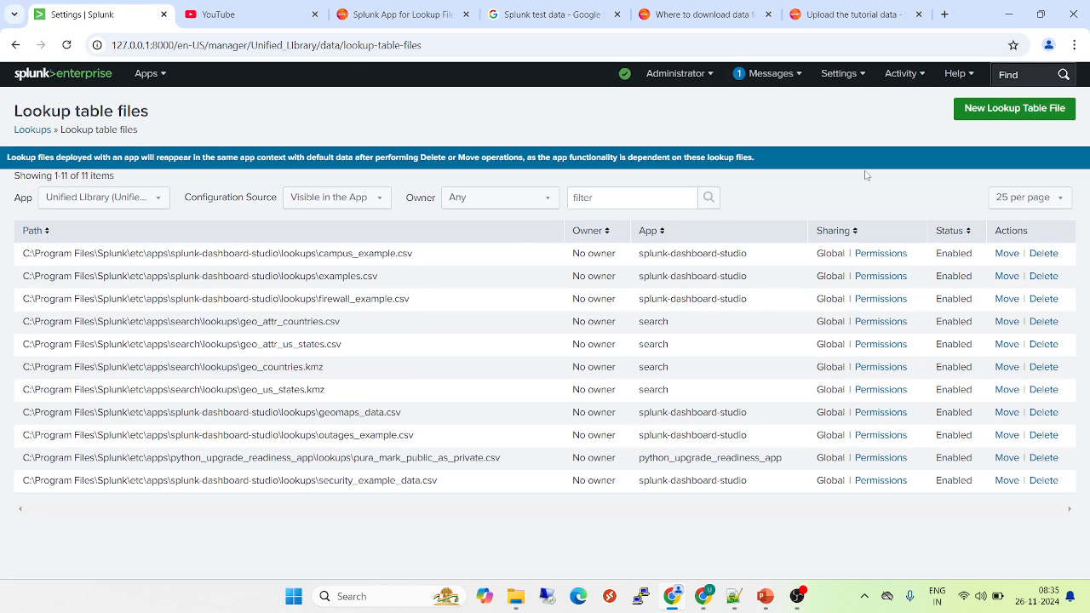
left_click(992, 120)
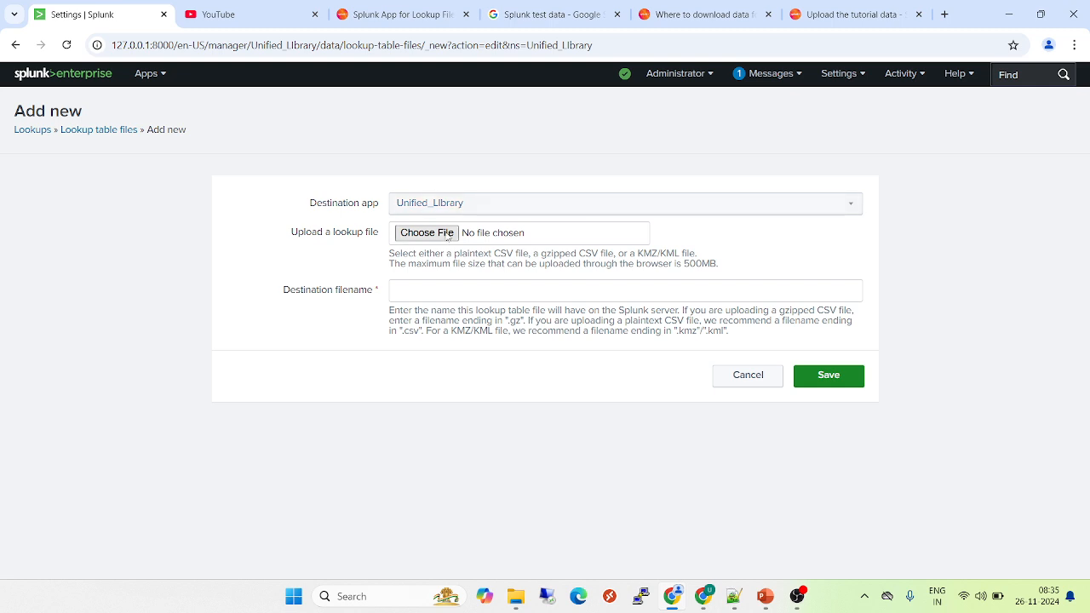
Choose the prices file from D:\Prices.csv as the file to upload
left_click(444, 235)
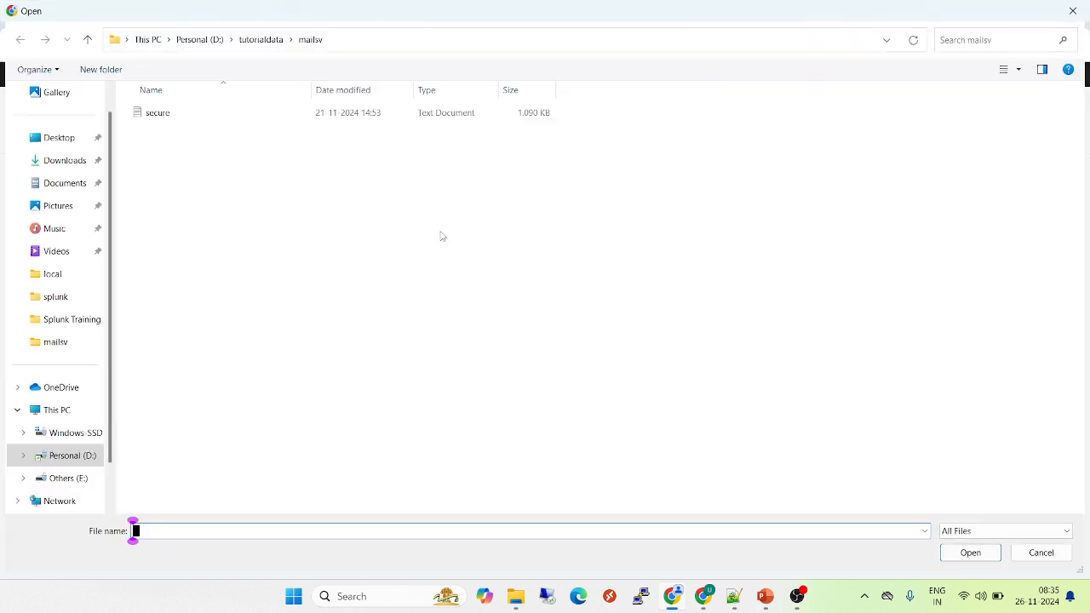
left_click(72, 457)
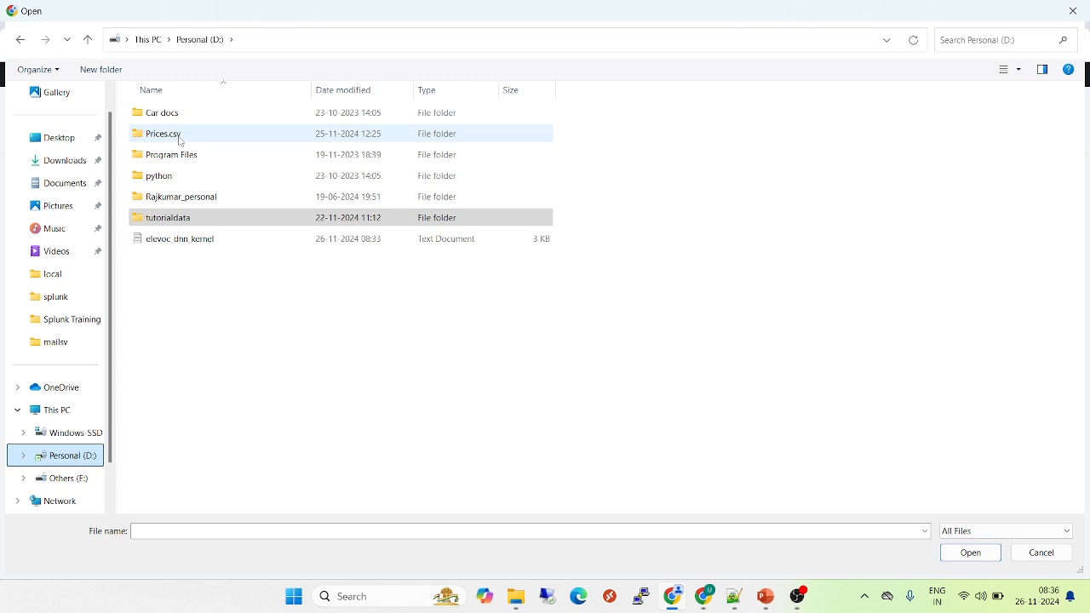
double_click(179, 139)
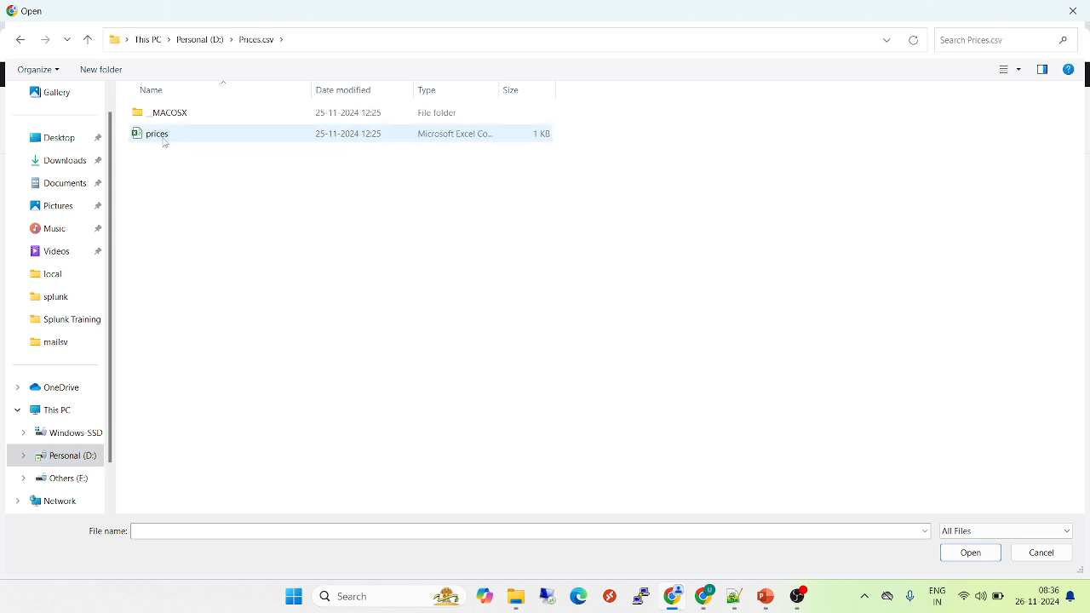
double_click(164, 142)
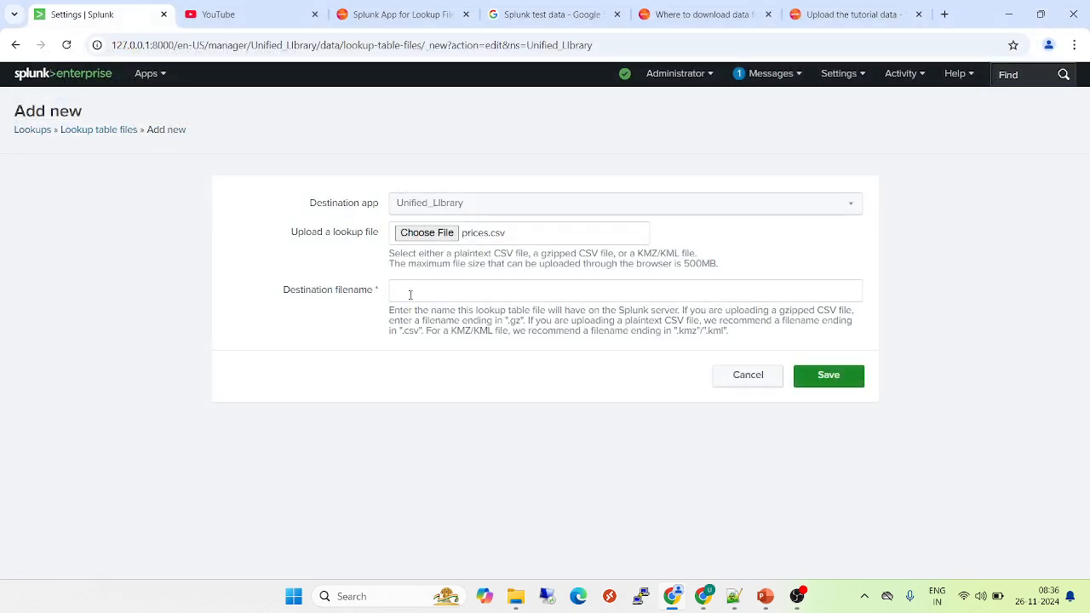
Set the destination filename to prices.csv and save the lookup table file
left_click(410, 294)
type("proce")
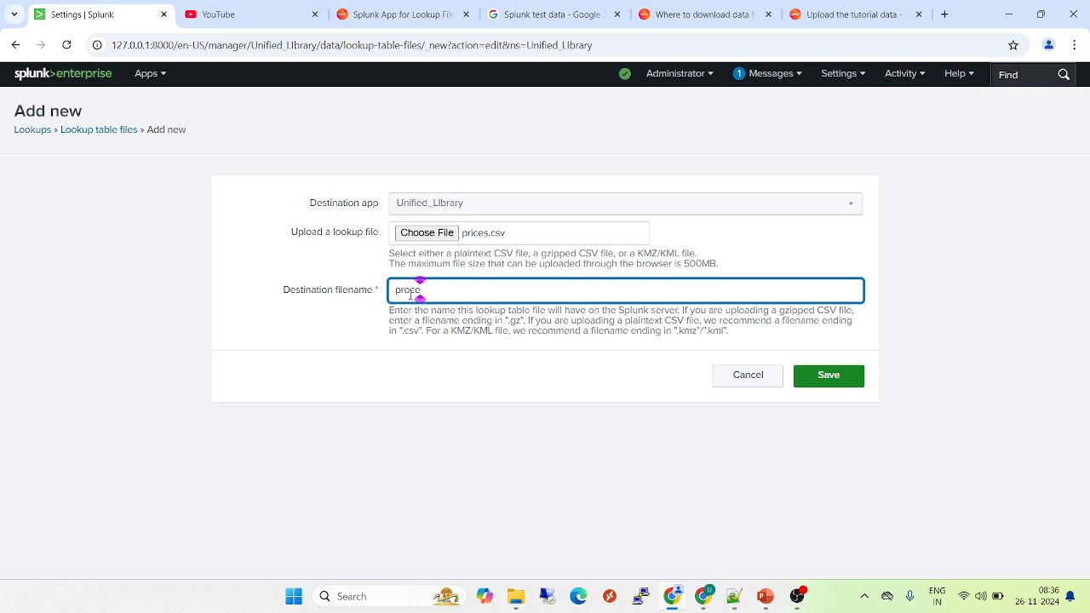
key("BackSpace")
type("ice")
key("BackSpace")
key("BackSpace")
key("BackSpace")
key("BackSpace")
key("BackSpace")
key("BackSpace")
type("rices")
left_click(828, 377)
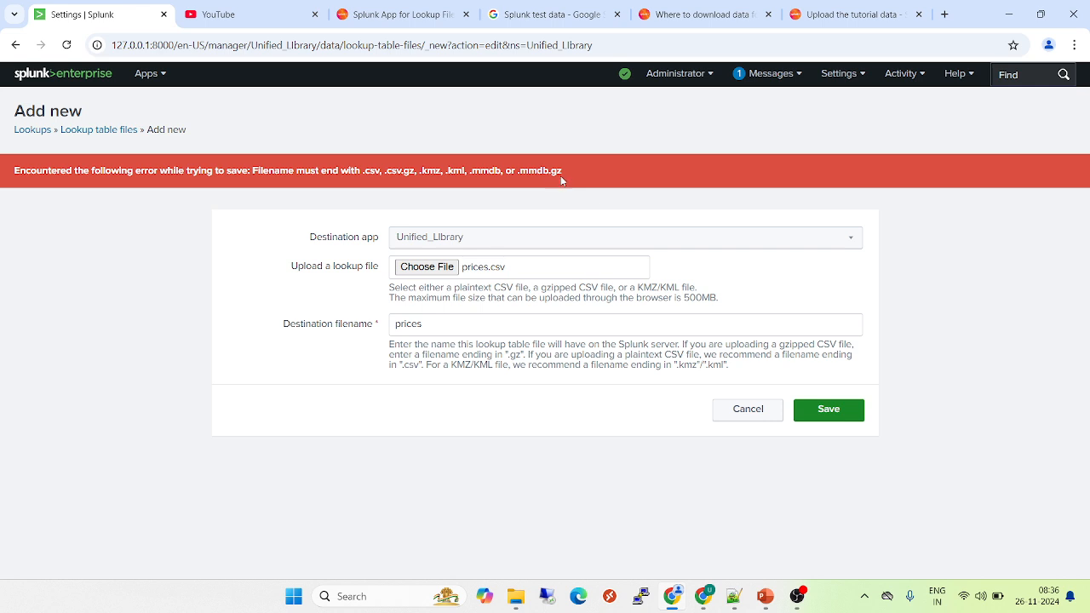
left_click(447, 324)
type(".csv")
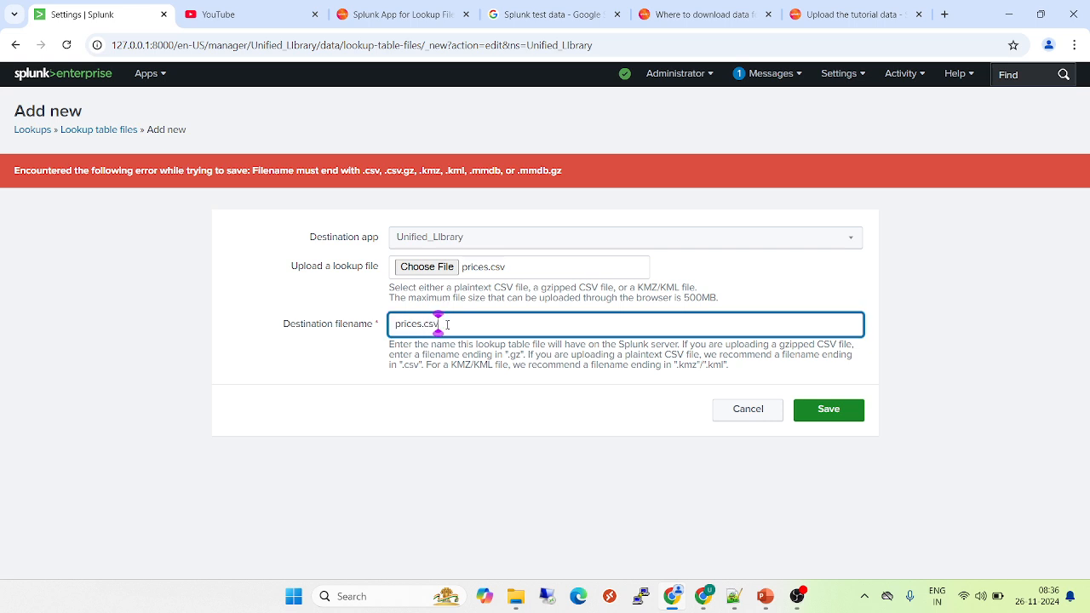
key("ctrl+a")
key("ctrl+c")
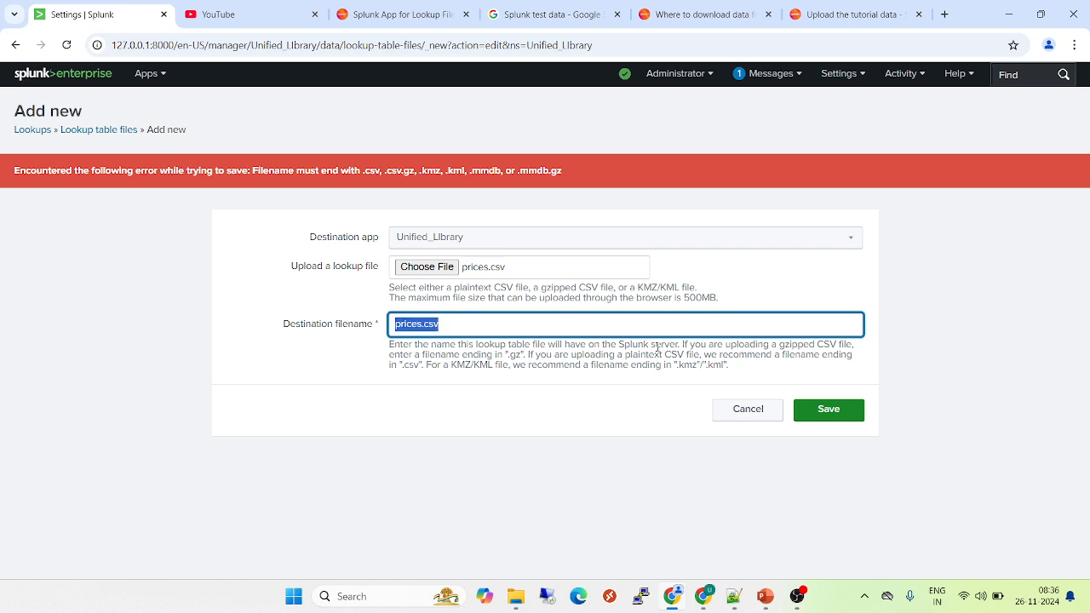
left_click(839, 417)
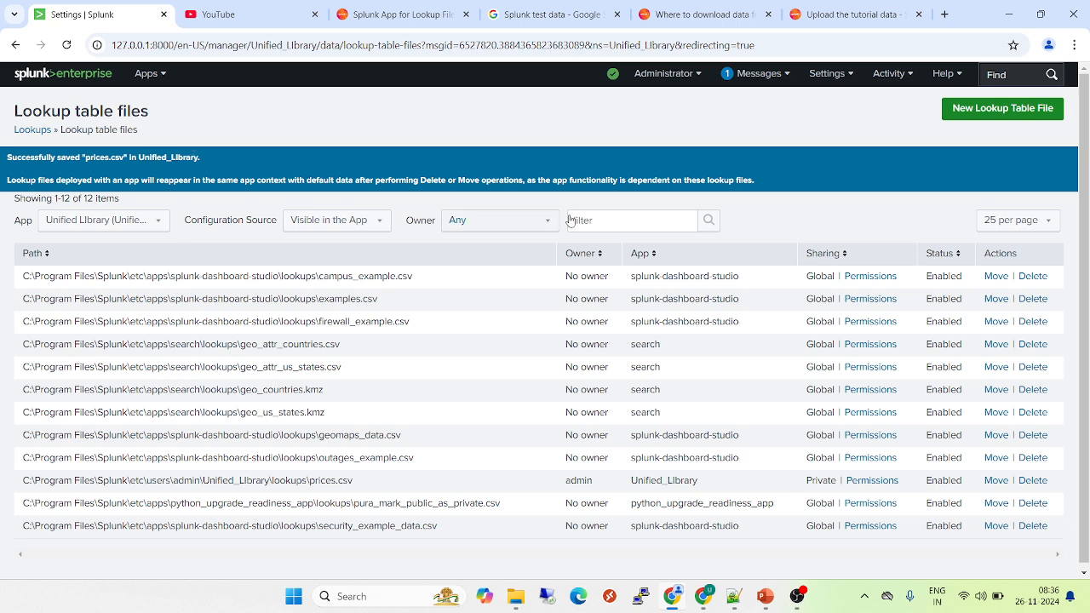
Filter the lookup table files list to find prices.csv
left_click(599, 218)
key("ctrl+v")
key("Return")
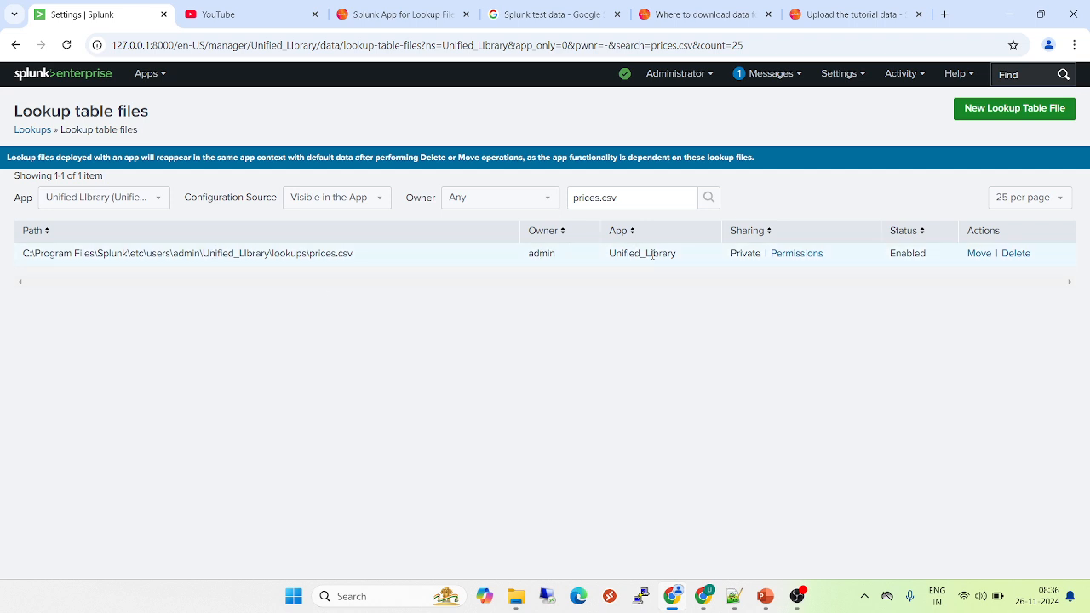
Share prices.csv with all apps, Everyone read and admin write, and save
left_click(795, 253)
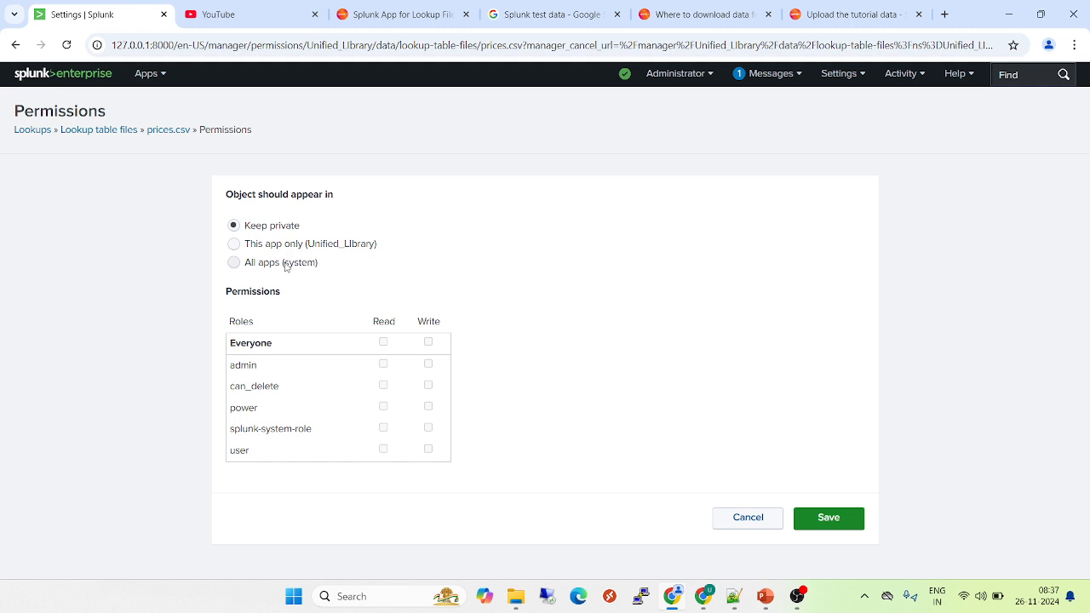
left_click(264, 265)
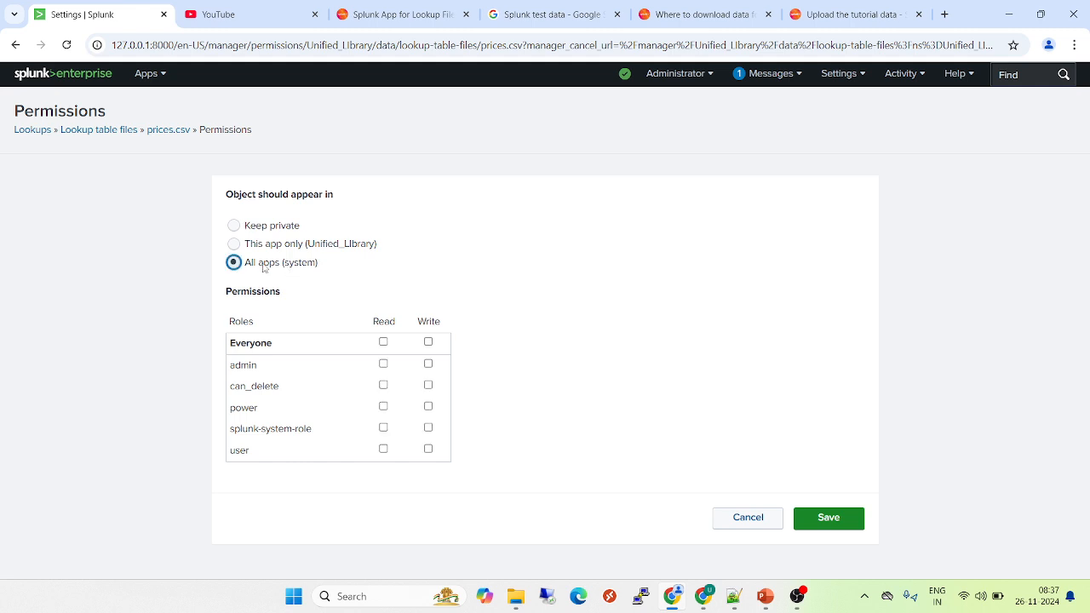
left_click(383, 342)
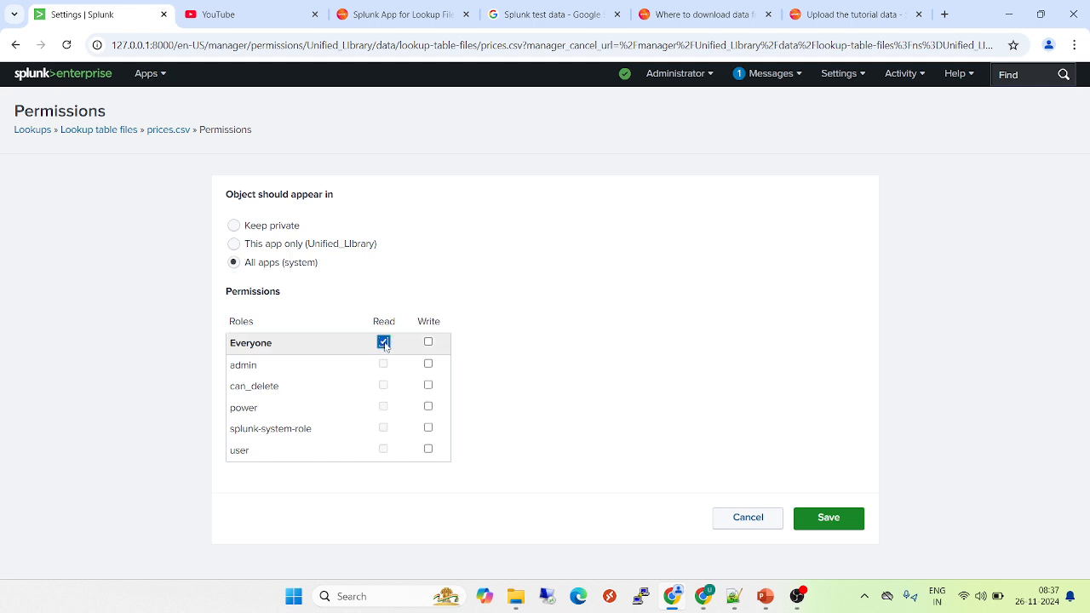
left_click(428, 363)
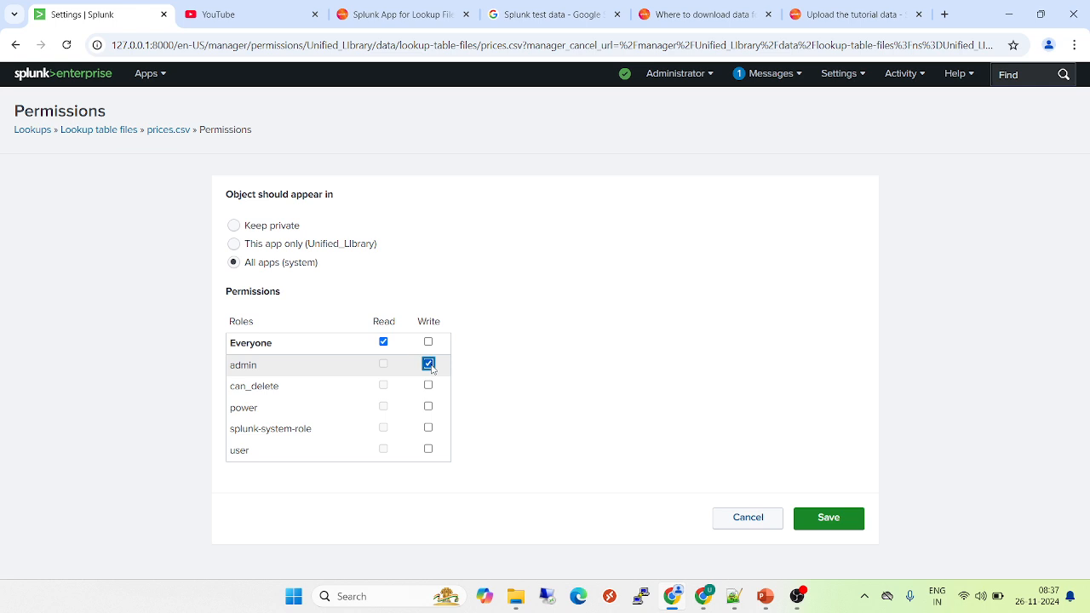
left_click(827, 519)
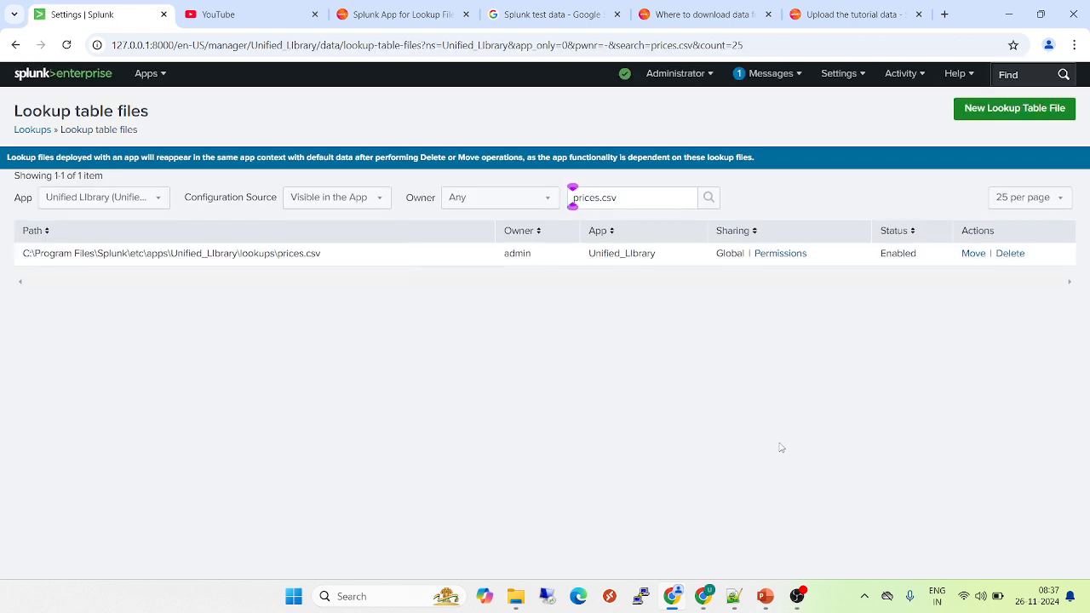
double_click(729, 260)
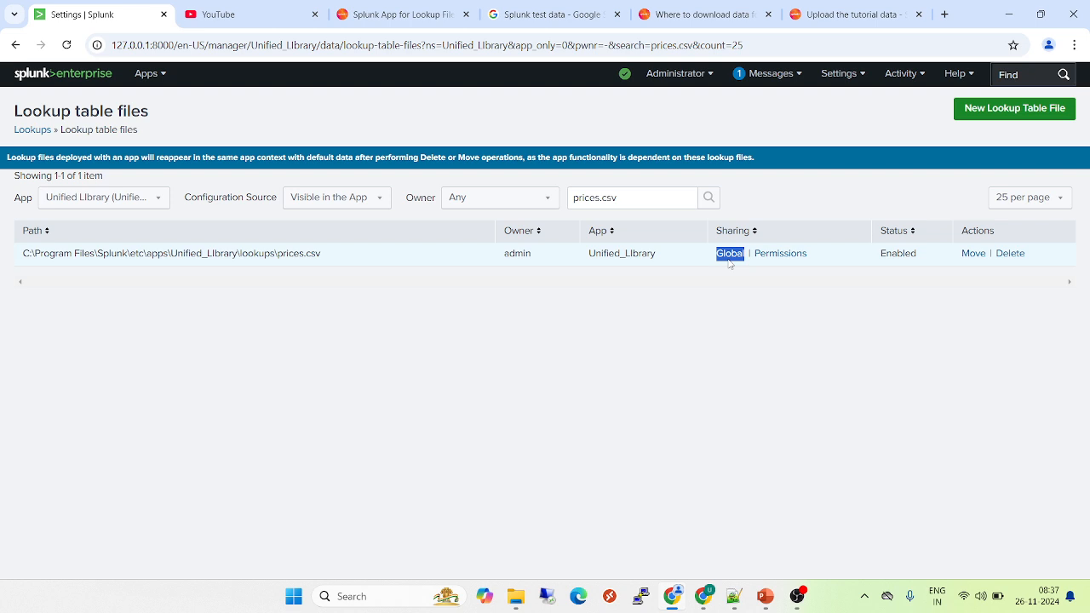
left_click(973, 256)
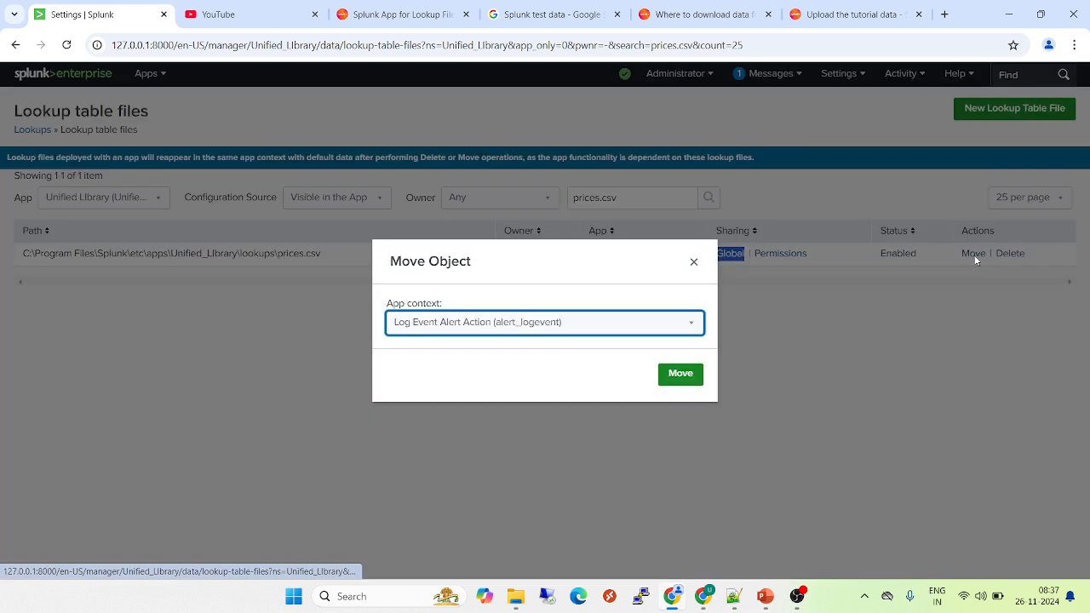
left_click(694, 264)
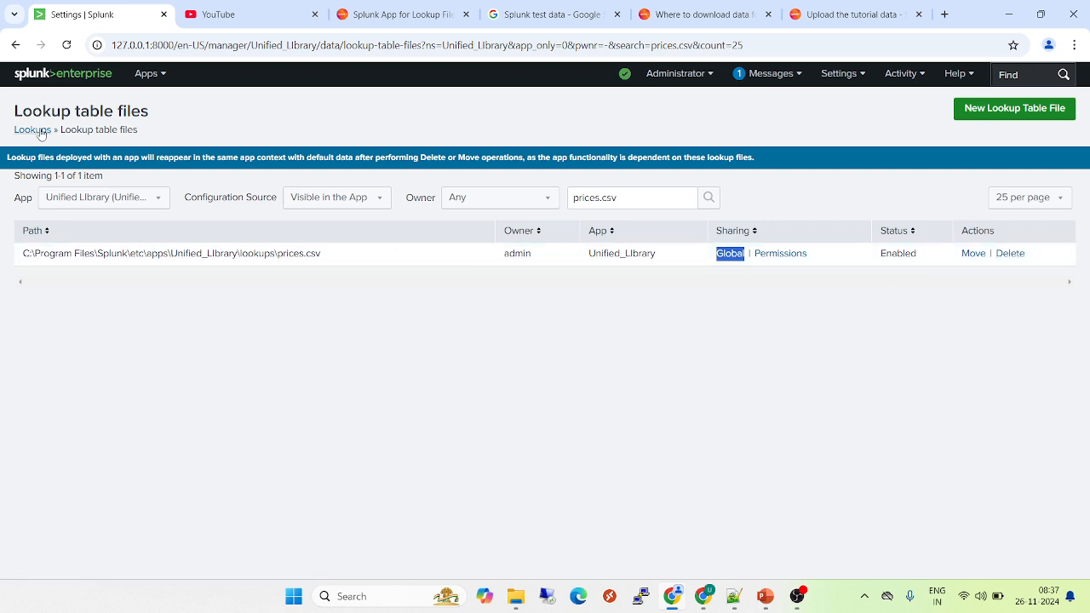
Open Search & Reporting from the Apps menu in a new tab
left_click(153, 80)
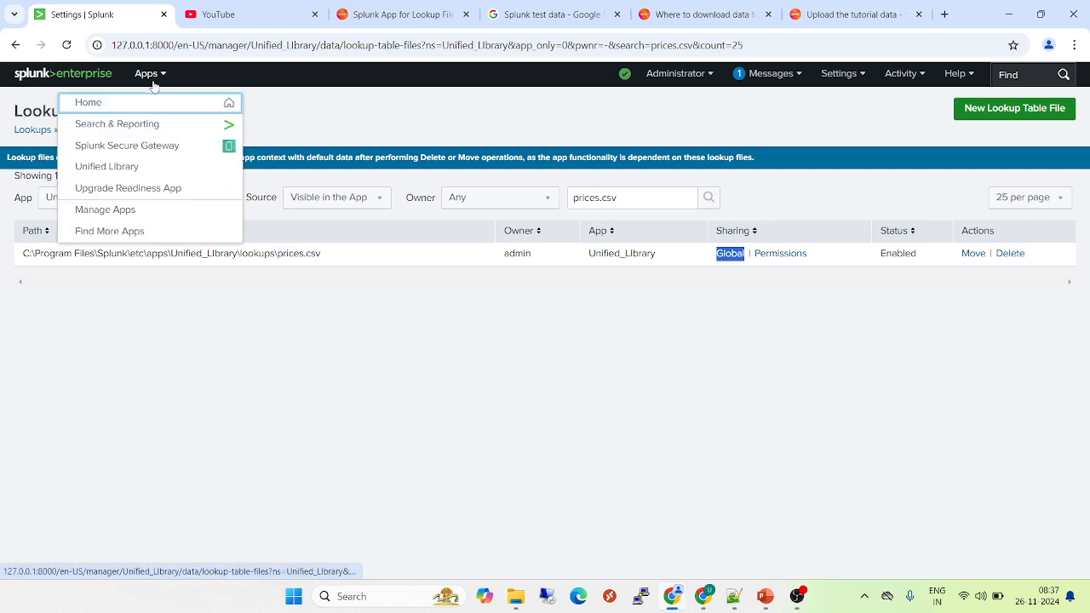
left_click(136, 123, "ctrl")
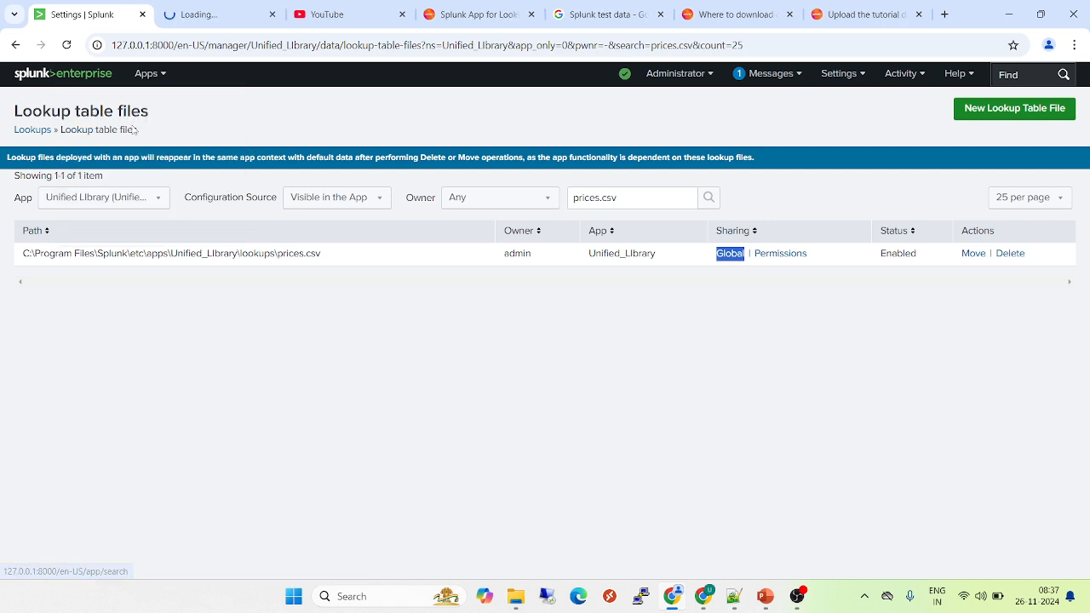
left_click(203, 18)
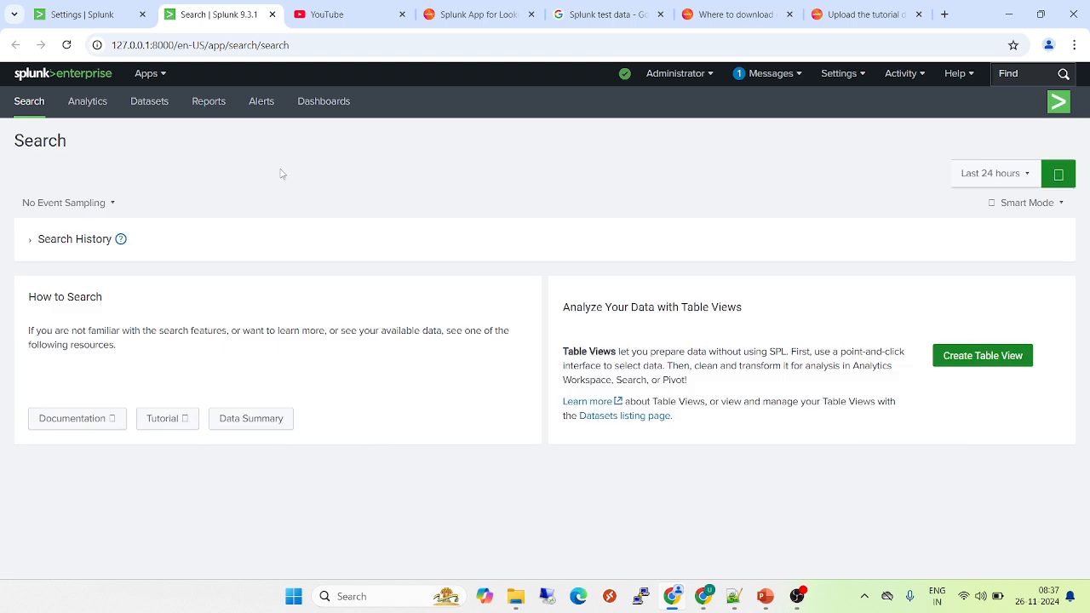
Run '| inputlookup prices.csv' and review the 17 returned product rows
left_click(161, 176)
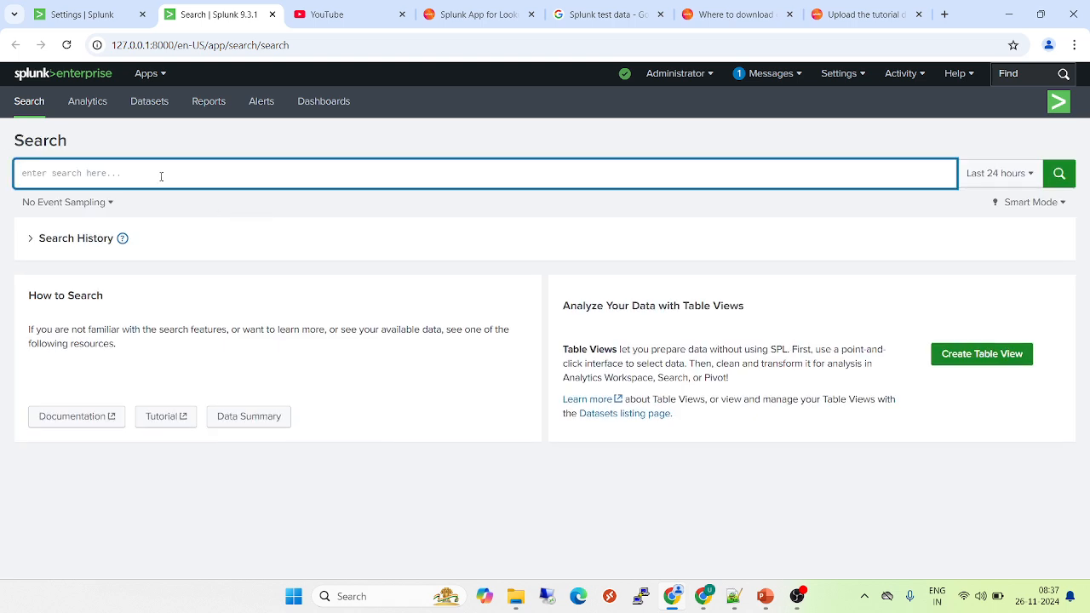
type("|inpit")
key("BackSpace")
key("BackSpace")
key("BackSpace")
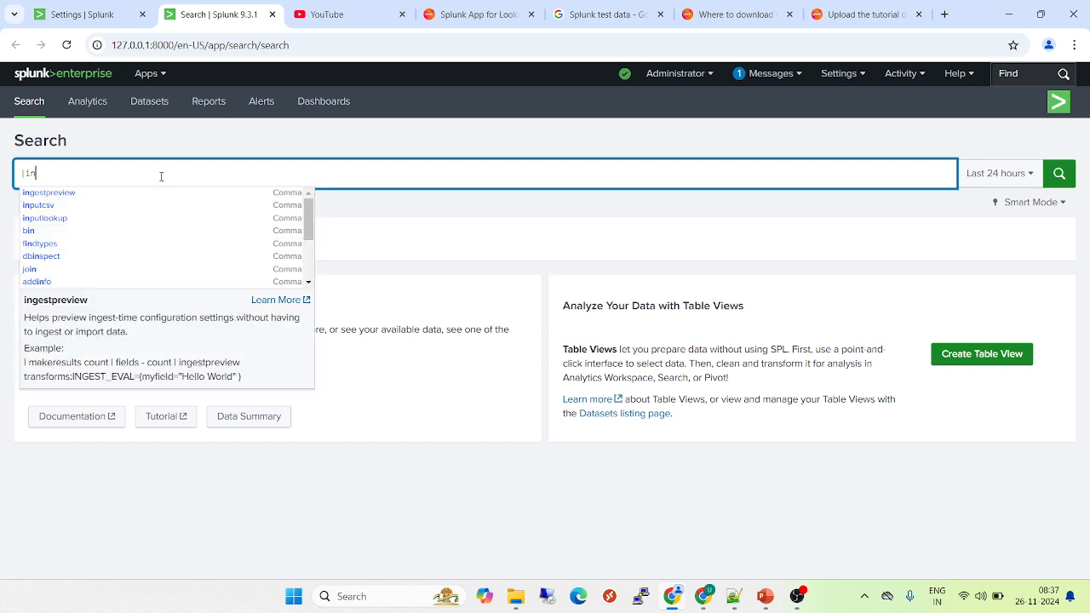
type("putl")
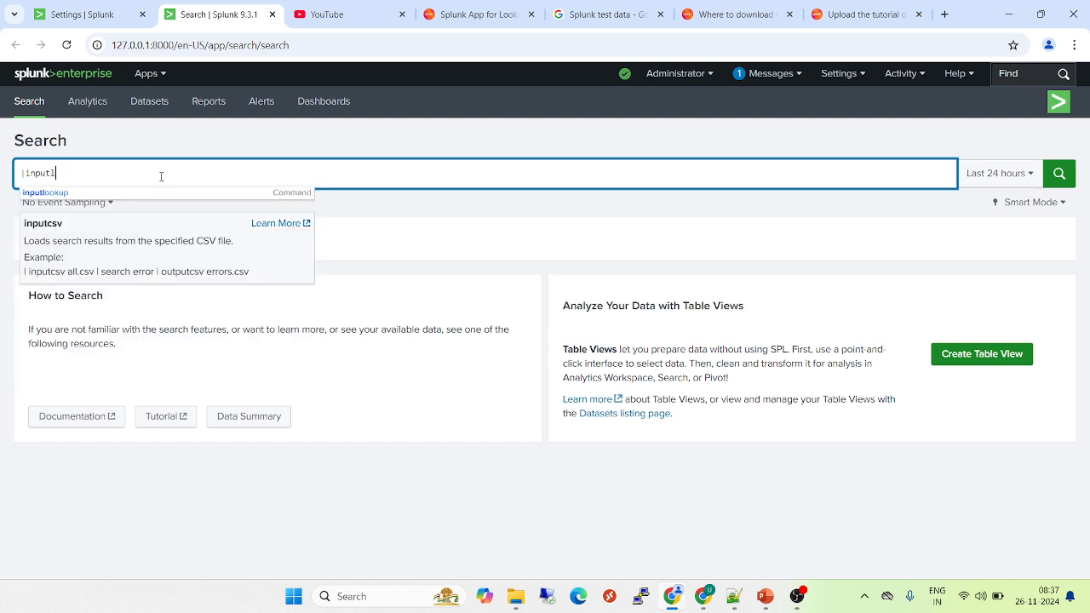
type("ookup ")
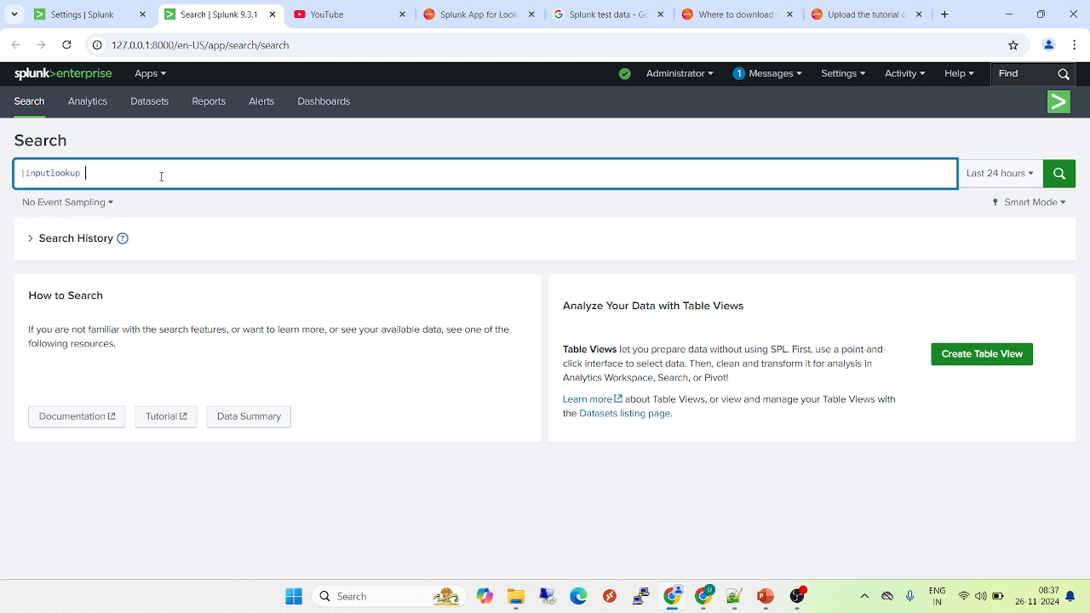
type("prices.csv")
key("Return")
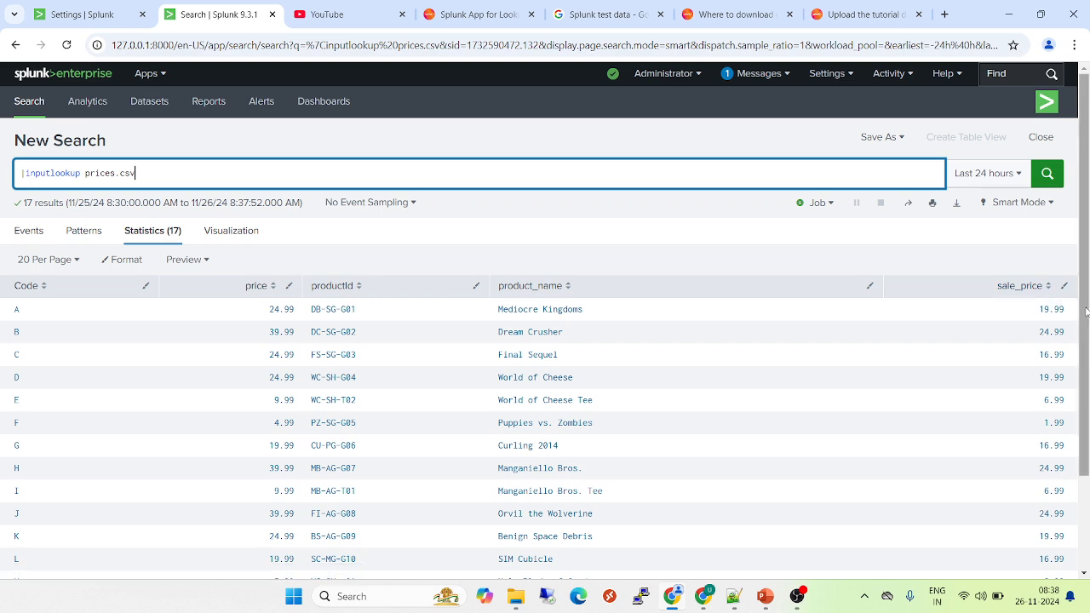
scroll(1085, 312, "down", 2)
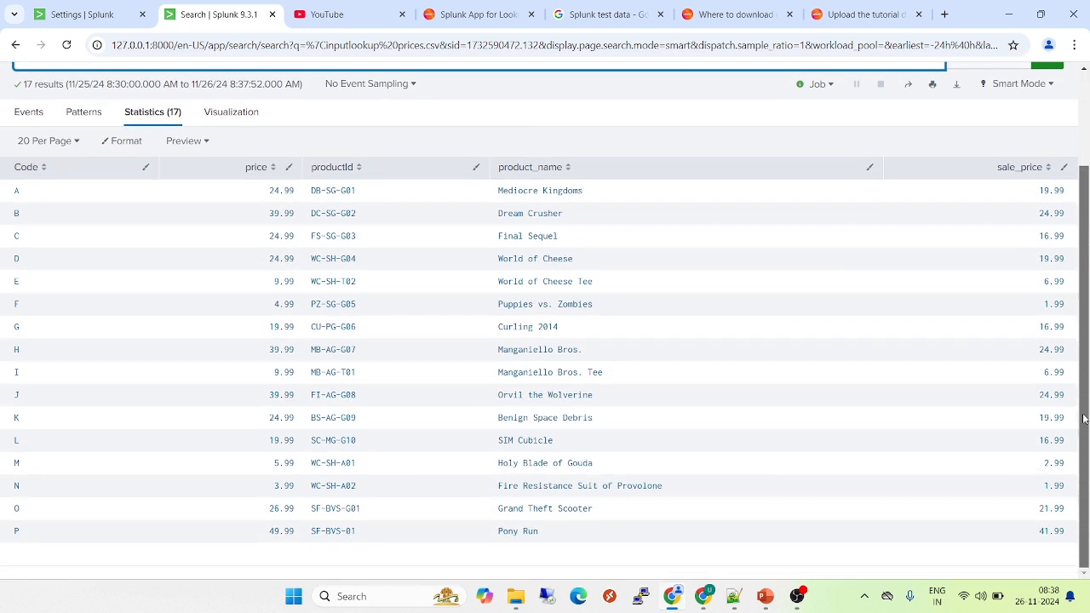
scroll(1086, 299, "up", 2)
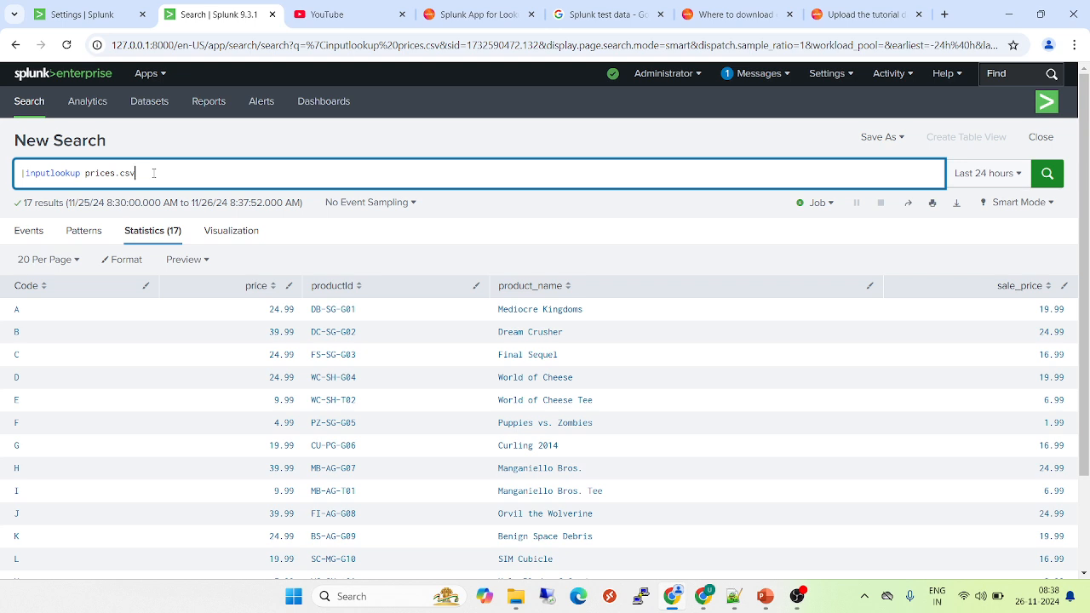
double_click(91, 173)
Go from the Settings tab via Lookups to Lookup definitions and start a new definition
left_click(97, 16)
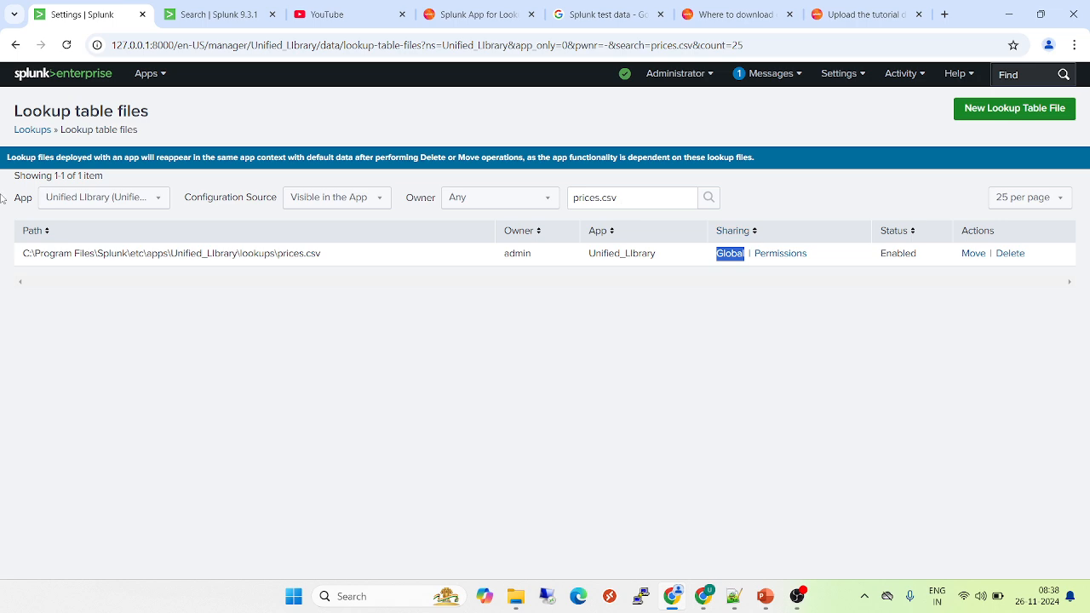
left_click(33, 130)
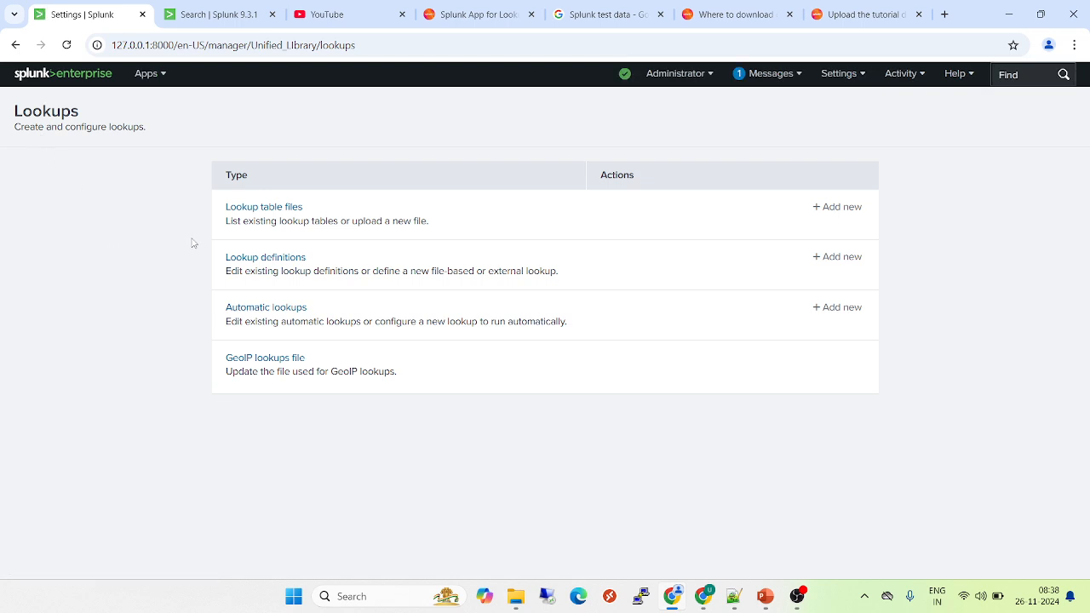
left_click(284, 263)
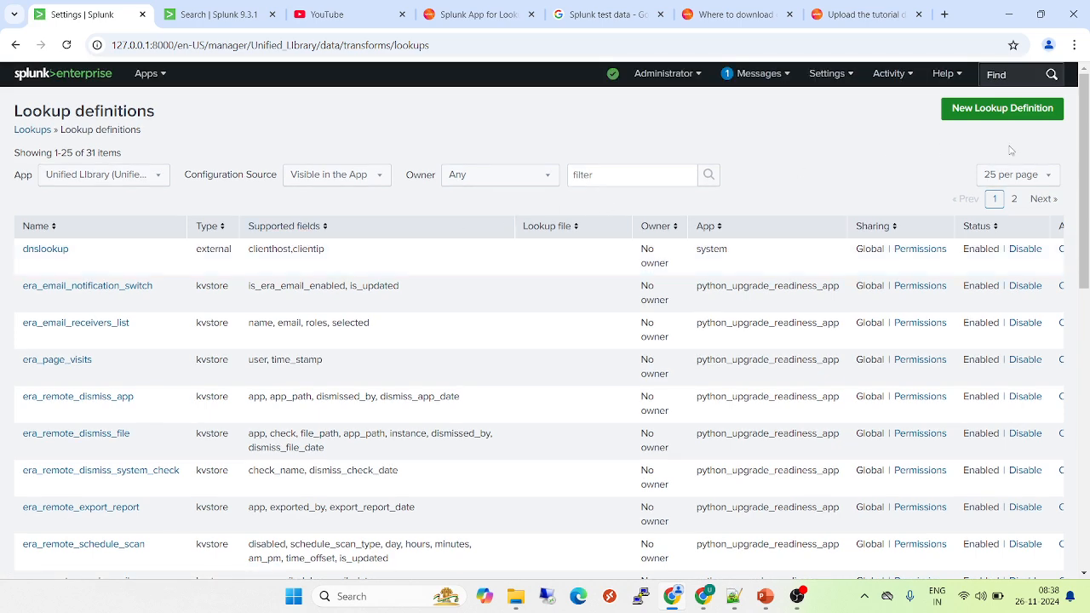
left_click(989, 113)
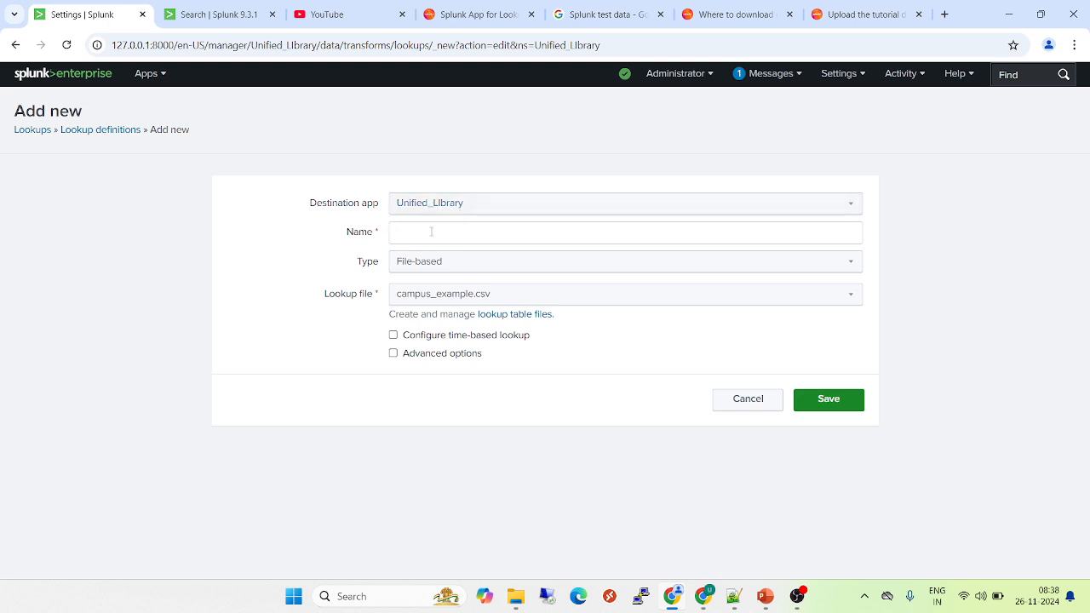
Name the lookup definition 'prices' and select prices.csv as its lookup file
left_click(431, 236)
type("prices.csv")
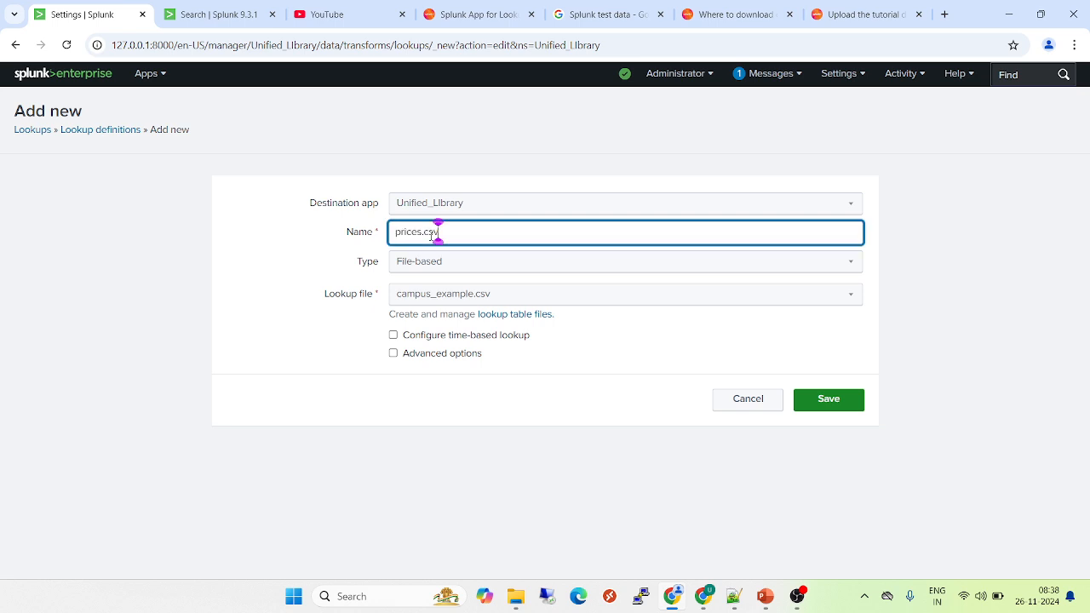
key("BackSpace")
key("BackSpace")
key("BackSpace")
key("BackSpace")
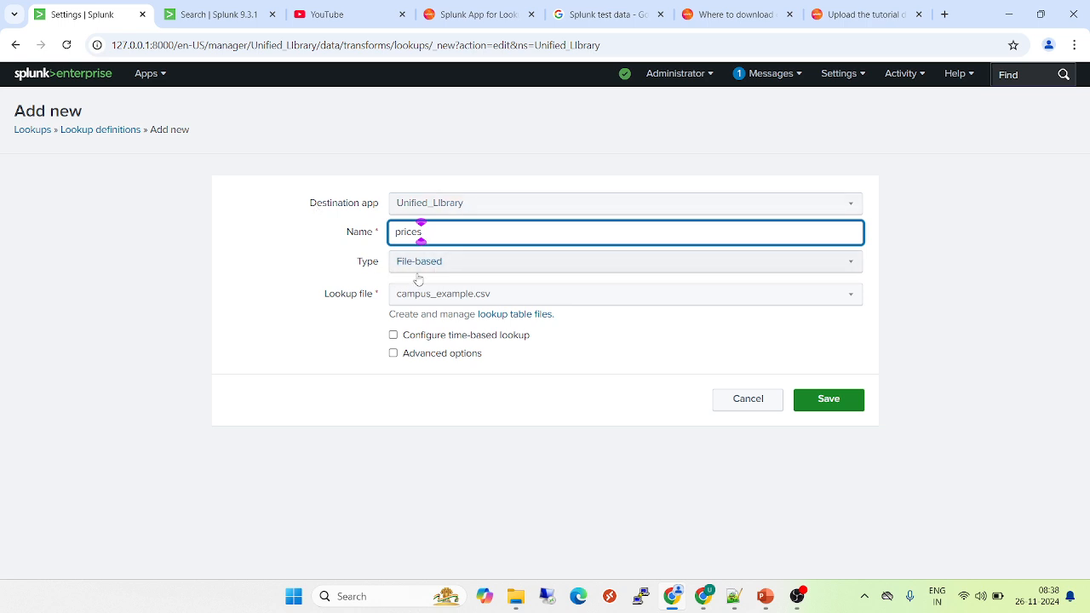
left_click(438, 299)
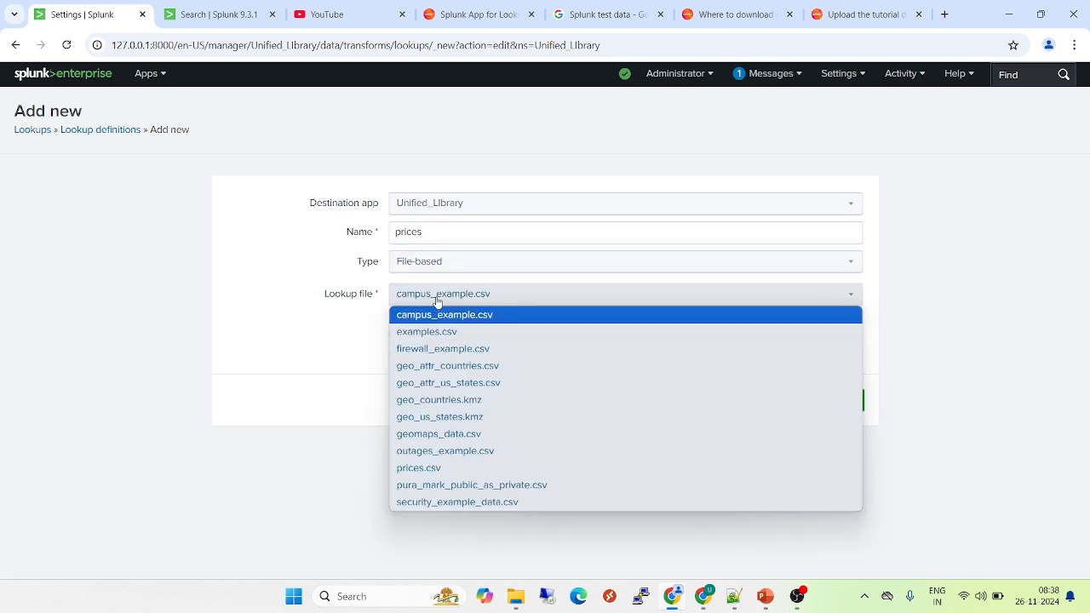
key("p")
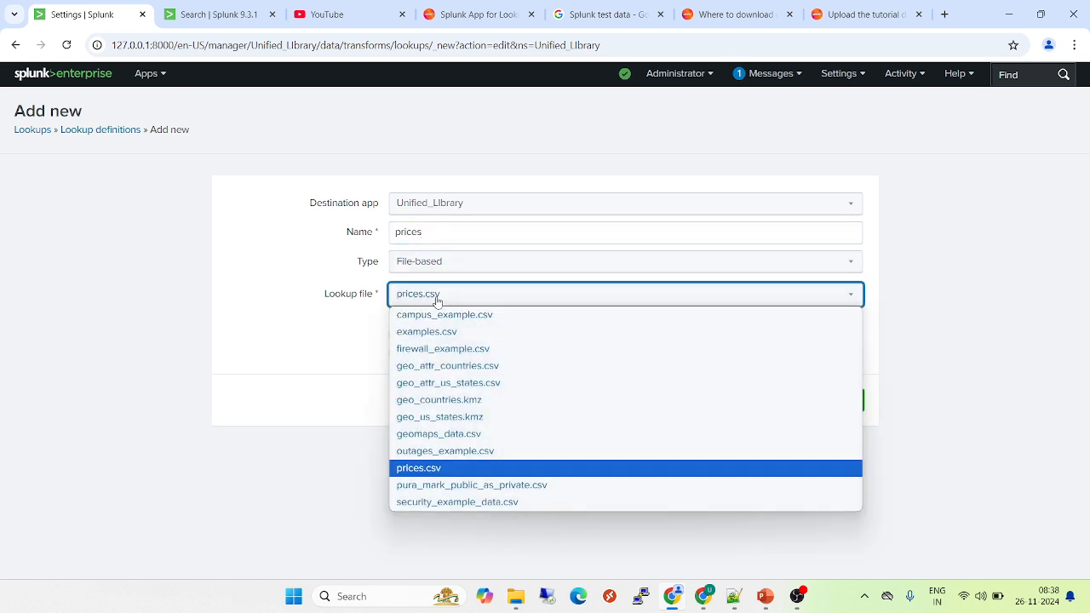
left_click(426, 473)
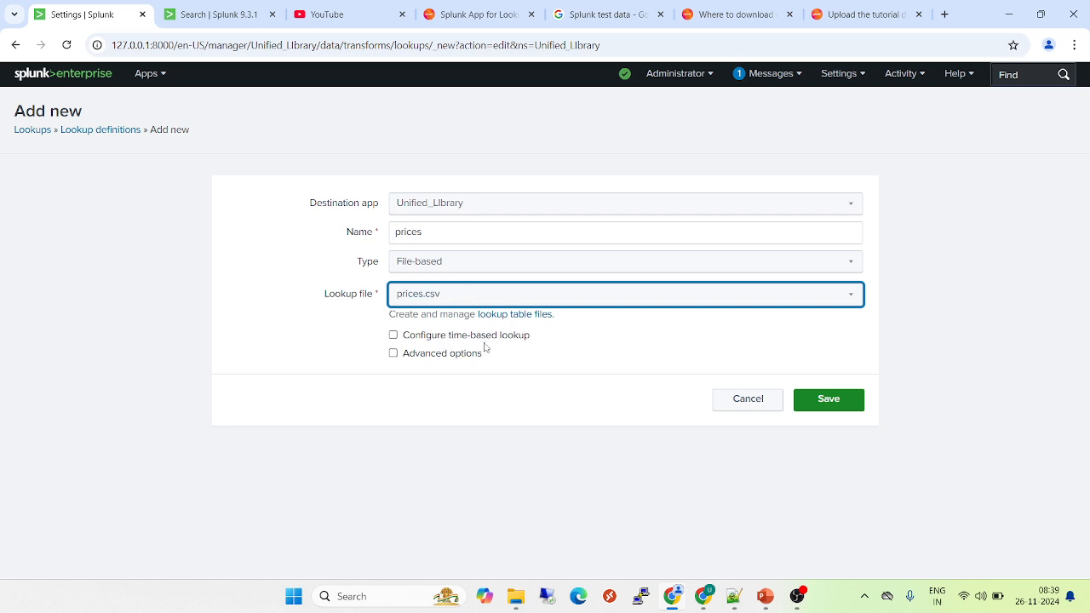
Leave time-based and advanced options off and save the prices definition
left_click(392, 336)
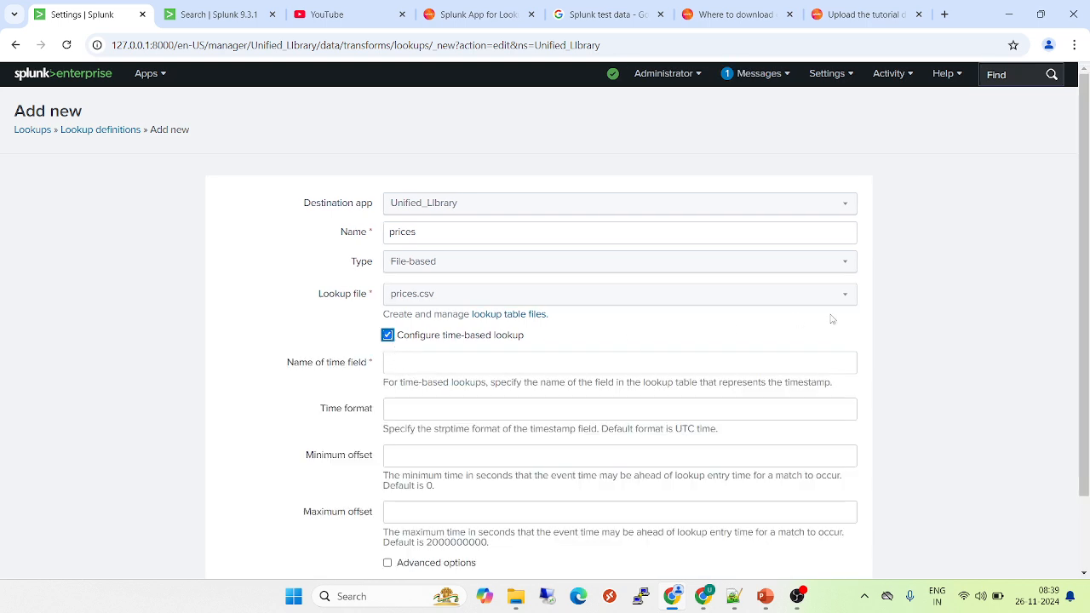
left_click_drag(1088, 319, 1085, 389)
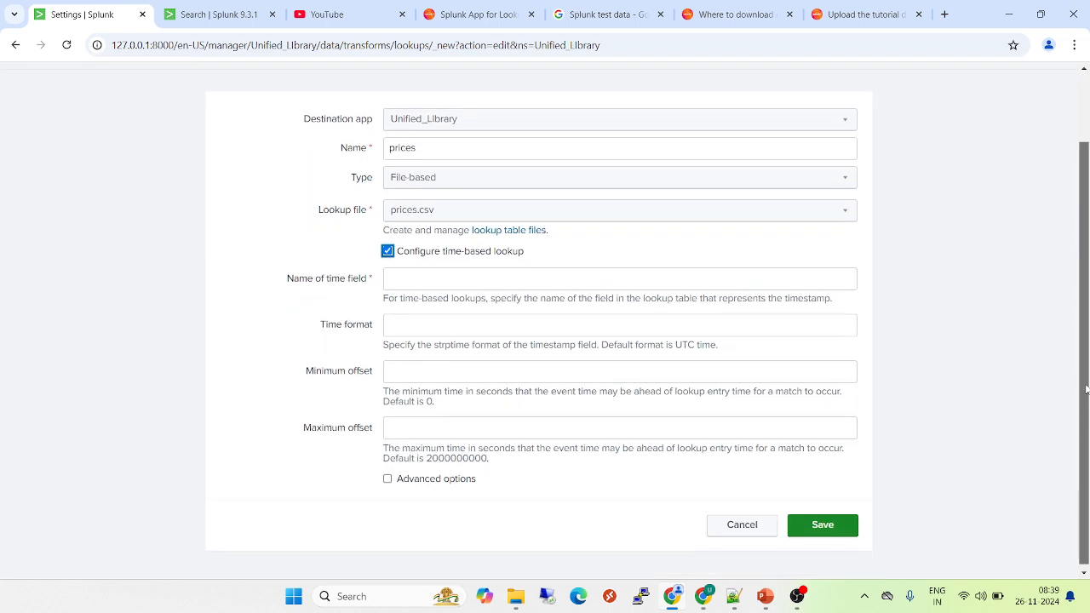
left_click(387, 251)
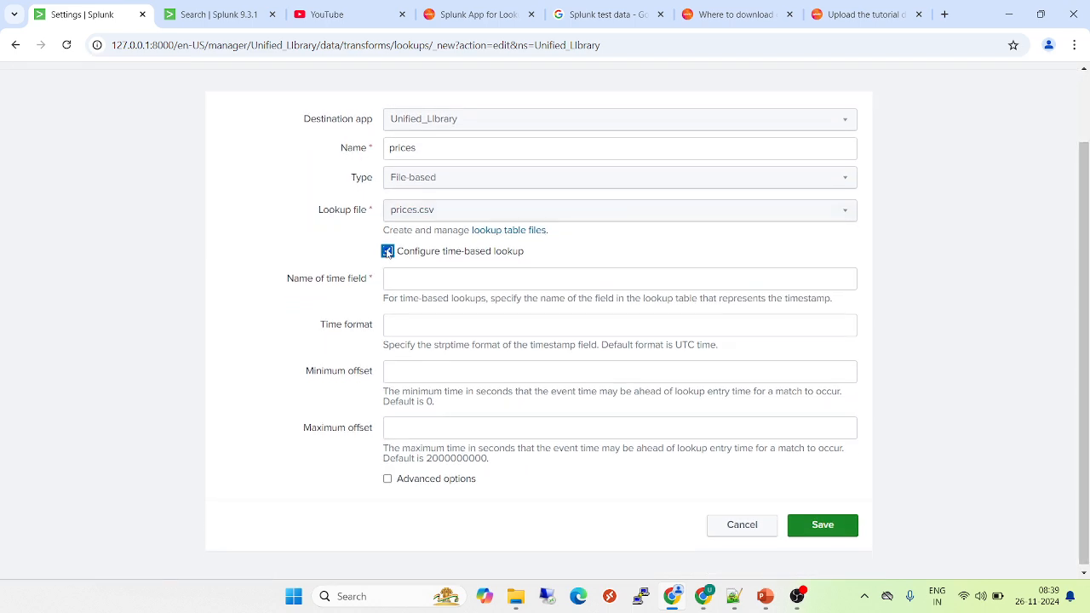
left_click(387, 353)
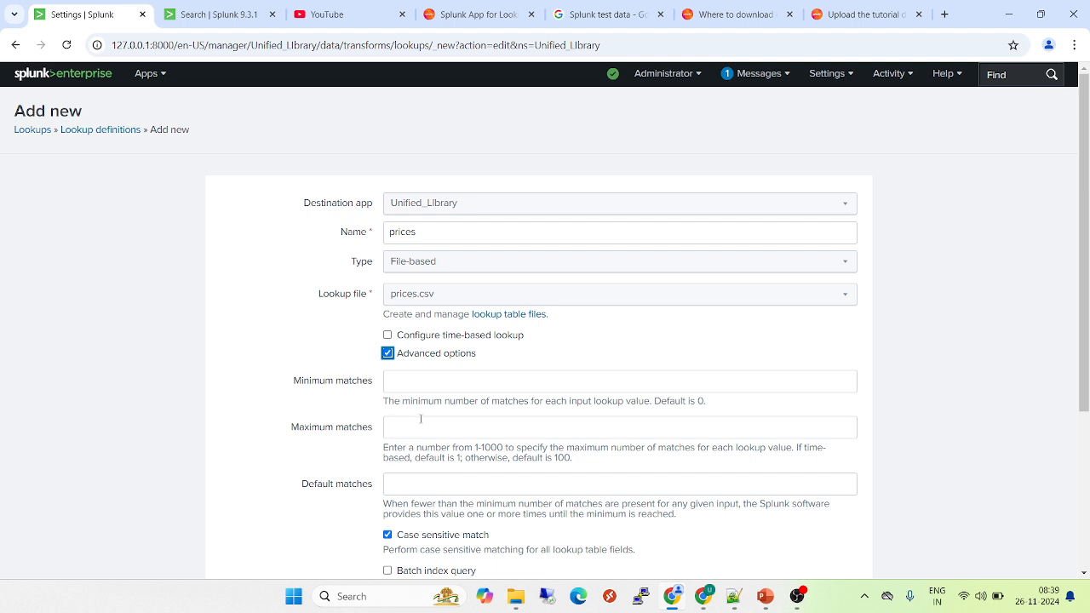
left_click(388, 354)
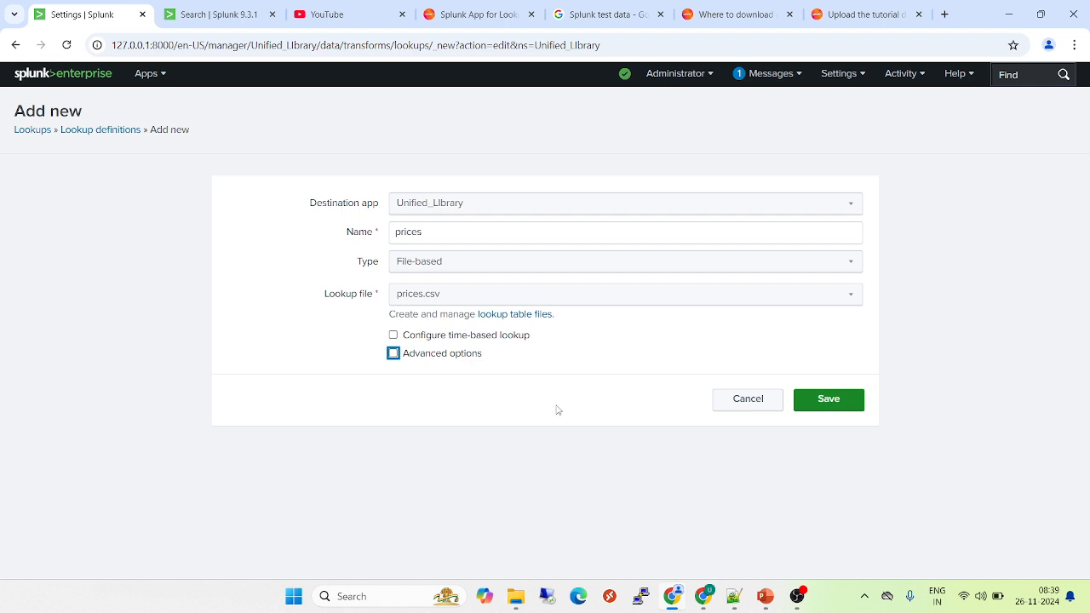
left_click(840, 404)
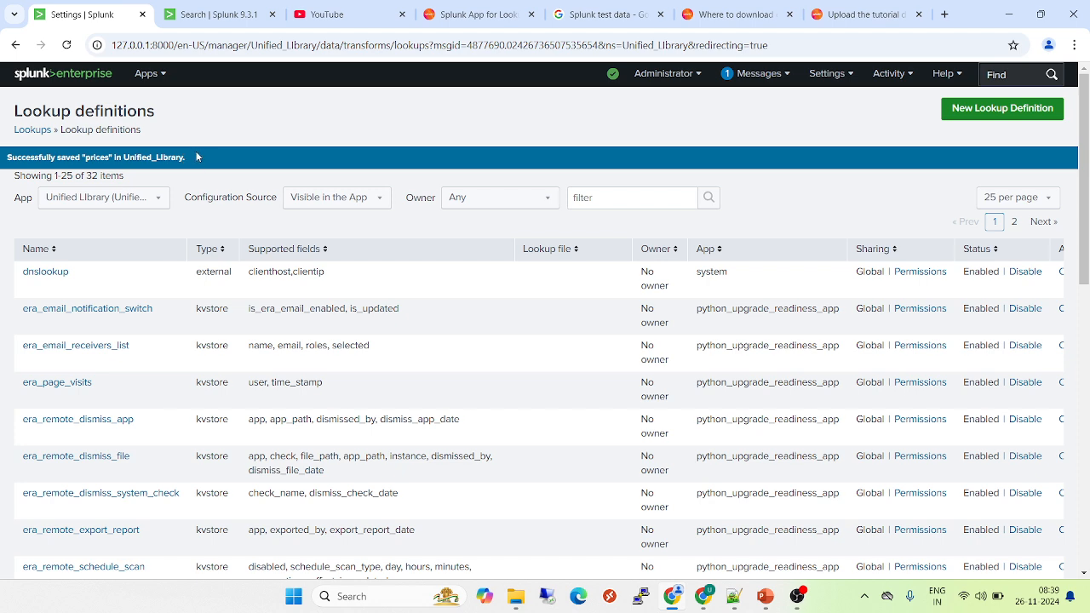
Rerun the '| inputlookup prices.csv' search in the search tab
left_click(201, 10)
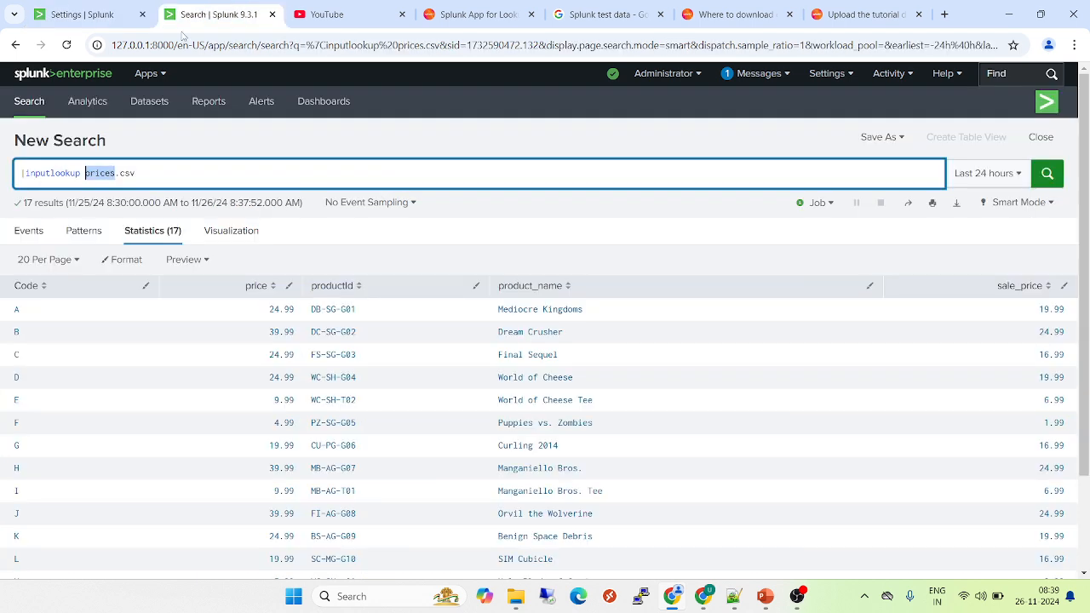
left_click(162, 180)
key("Return")
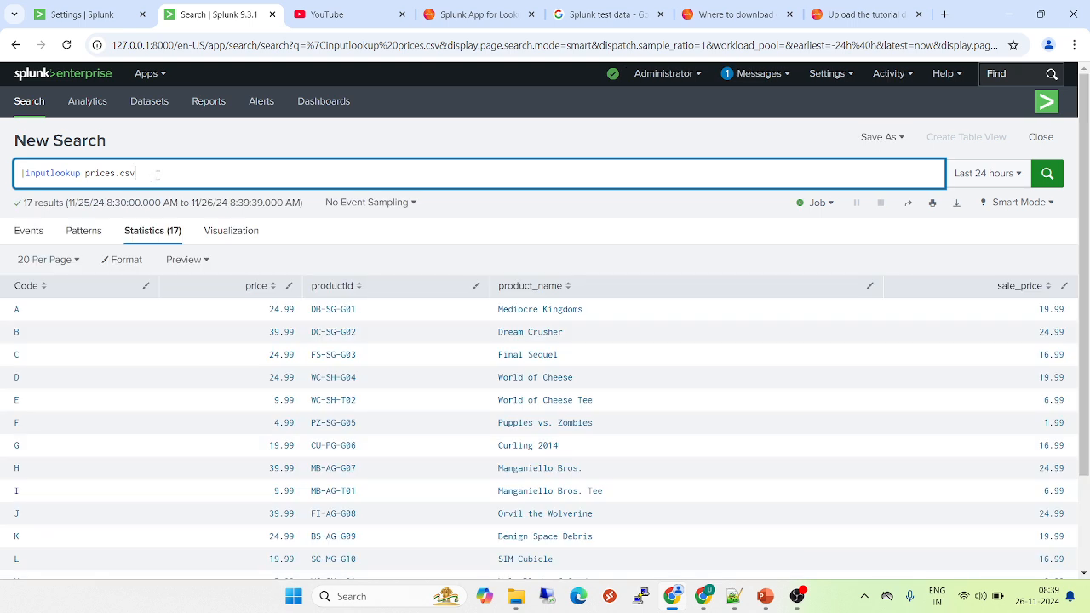
Run '| inputlookup prices' and view its invalid-lookup errors
key("BackSpace")
key("BackSpace")
key("BackSpace")
key("BackSpace")
key("Return")
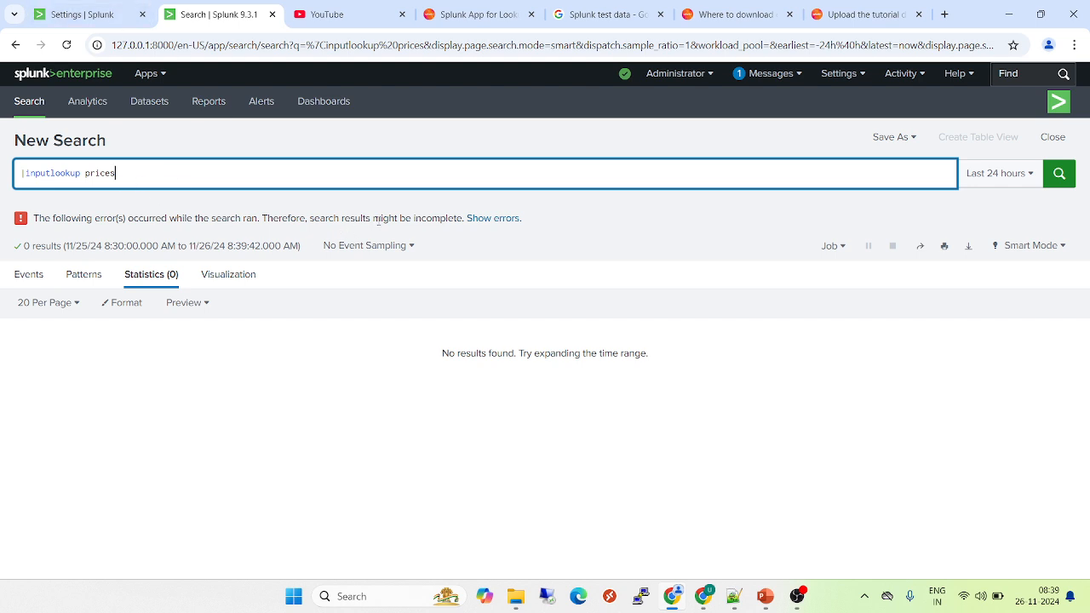
left_click(494, 219)
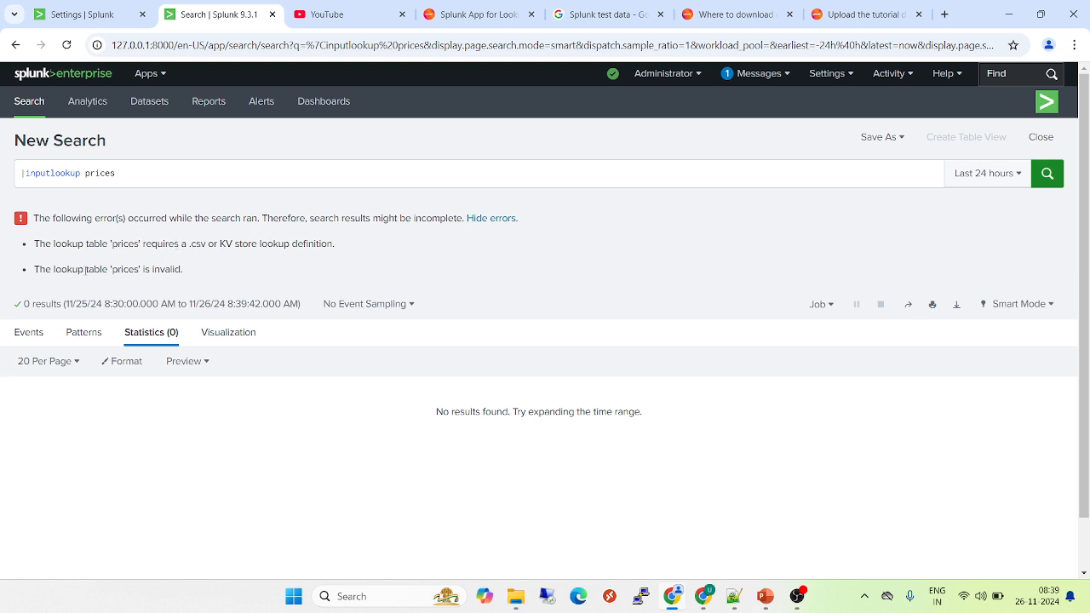
left_click(85, 13)
Filter the lookup definitions list for 'prices'
left_click(610, 196)
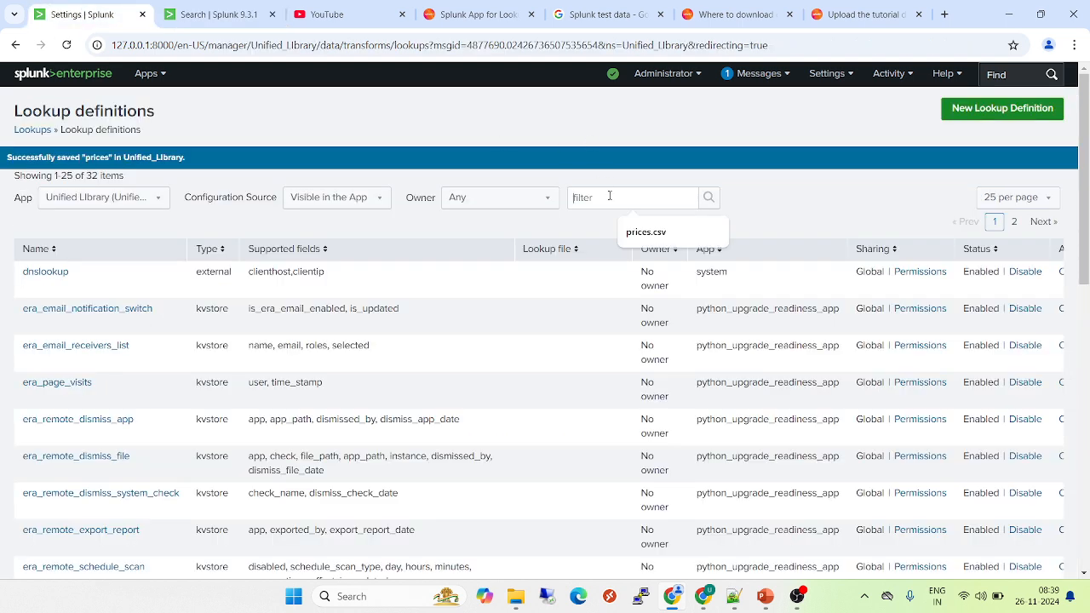
type("prices.cs")
key("BackSpace")
key("BackSpace")
key("BackSpace")
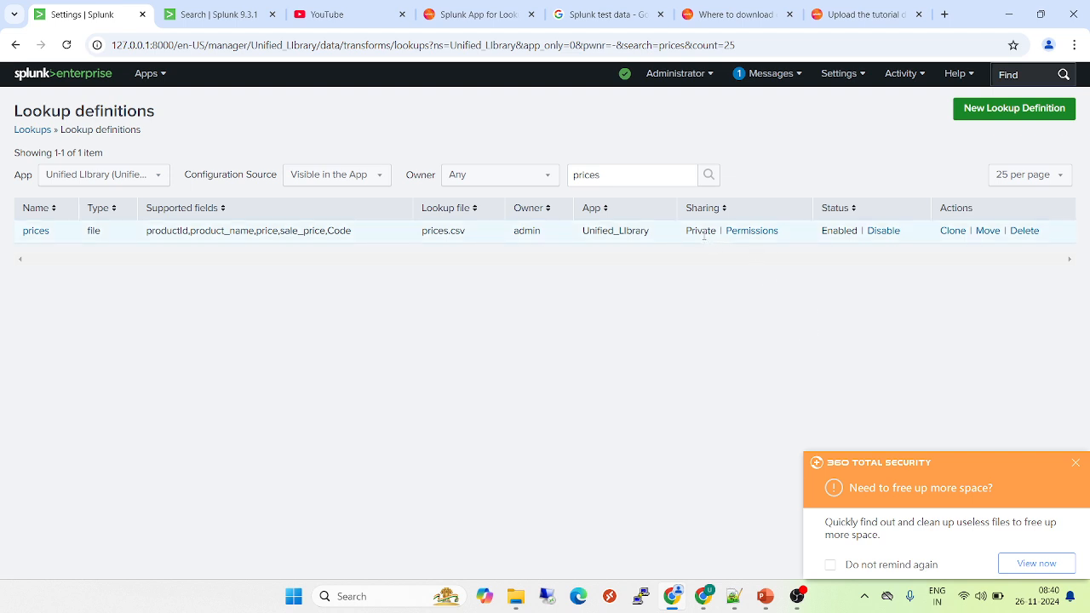
Share the prices definition with all apps, Everyone read and admin write, and save
left_click(753, 231)
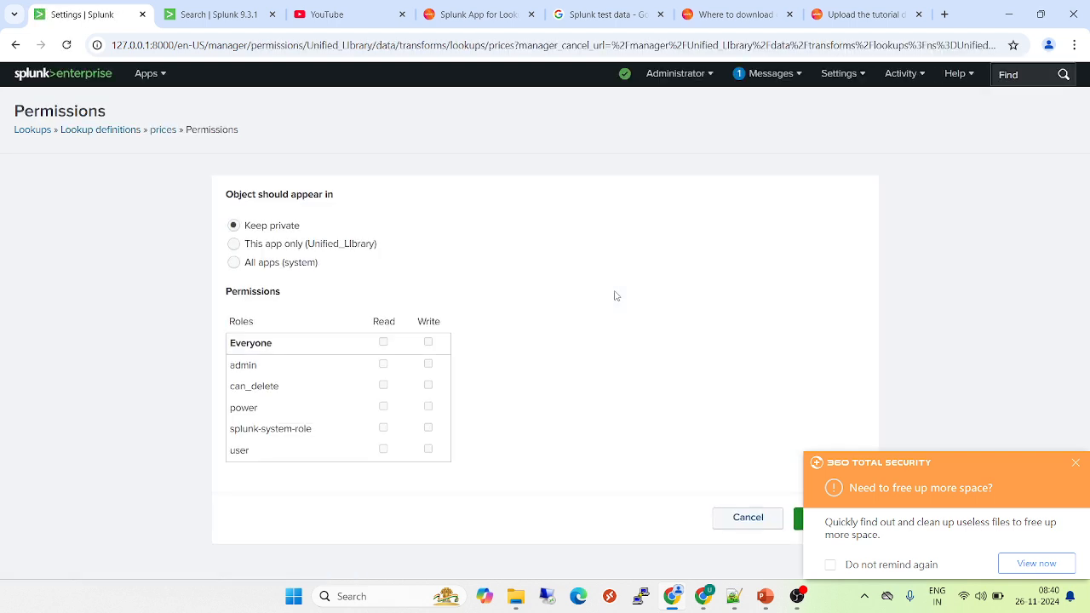
left_click(233, 263)
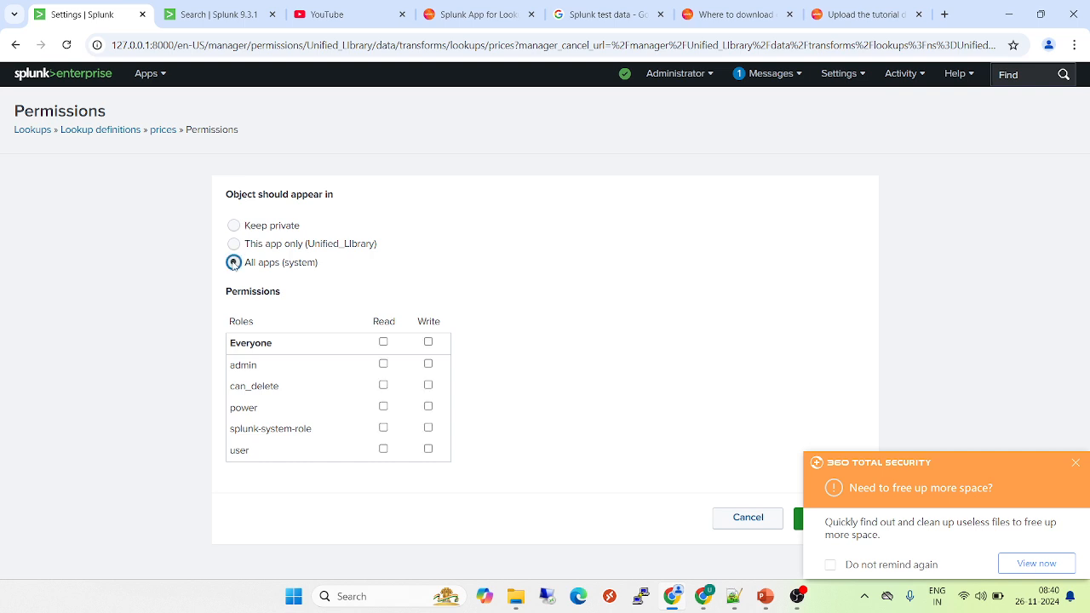
left_click(384, 343)
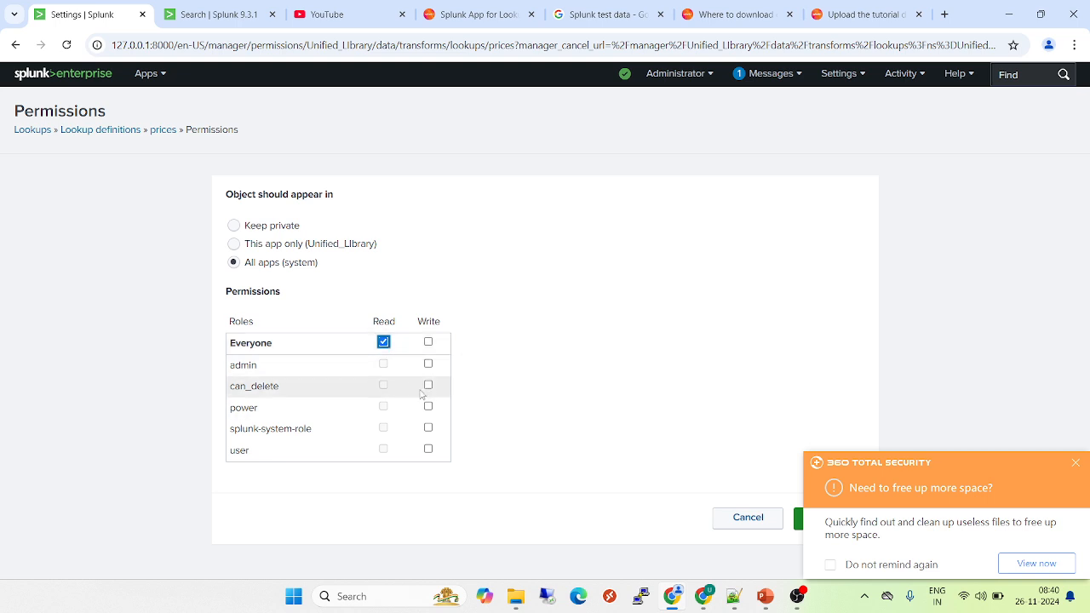
left_click(428, 364)
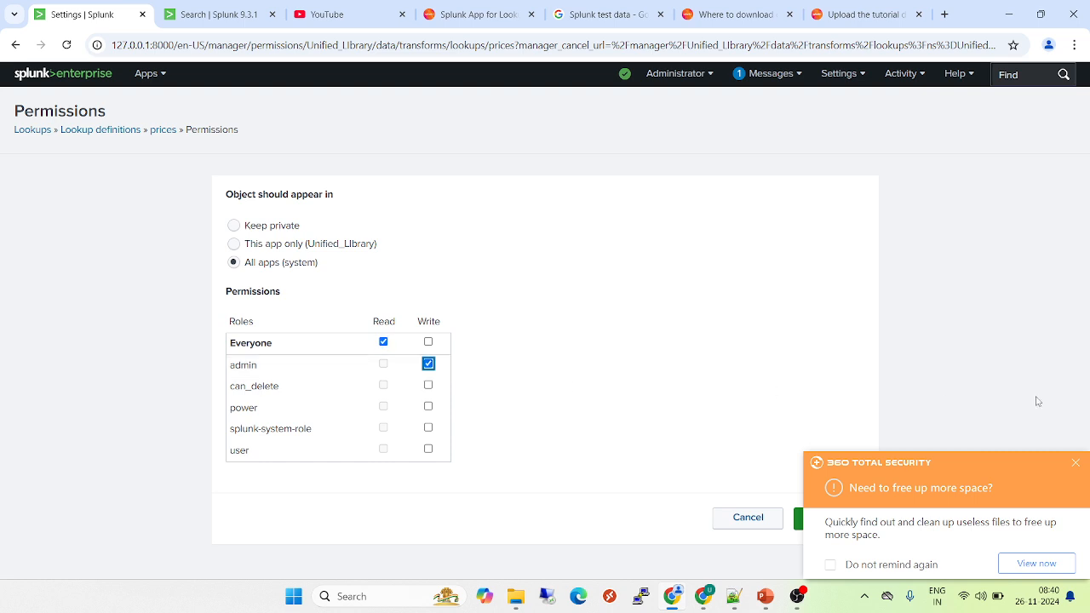
left_click(1075, 463)
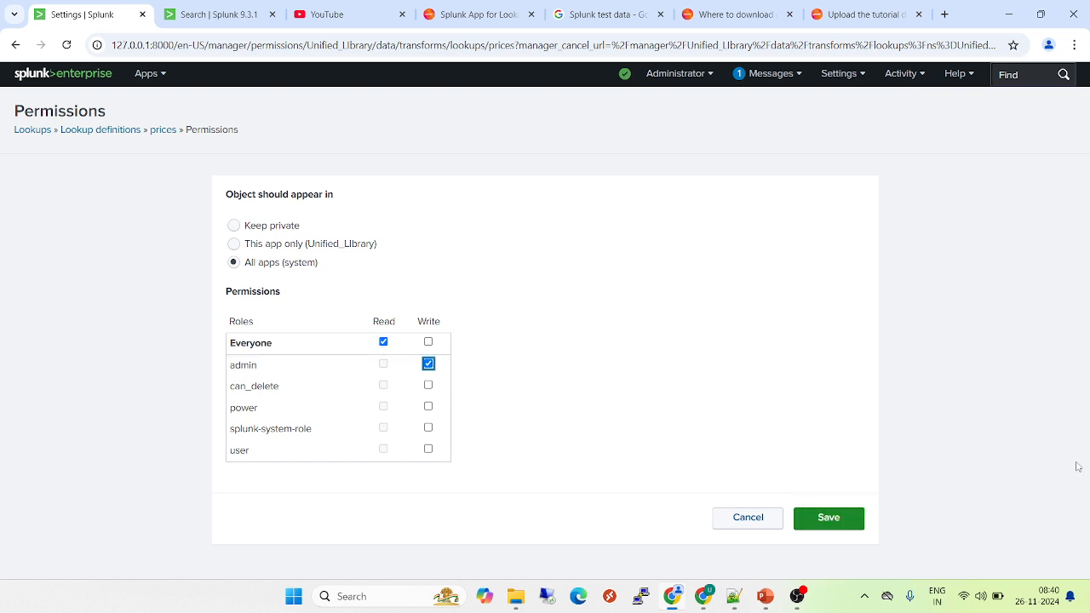
left_click(818, 521)
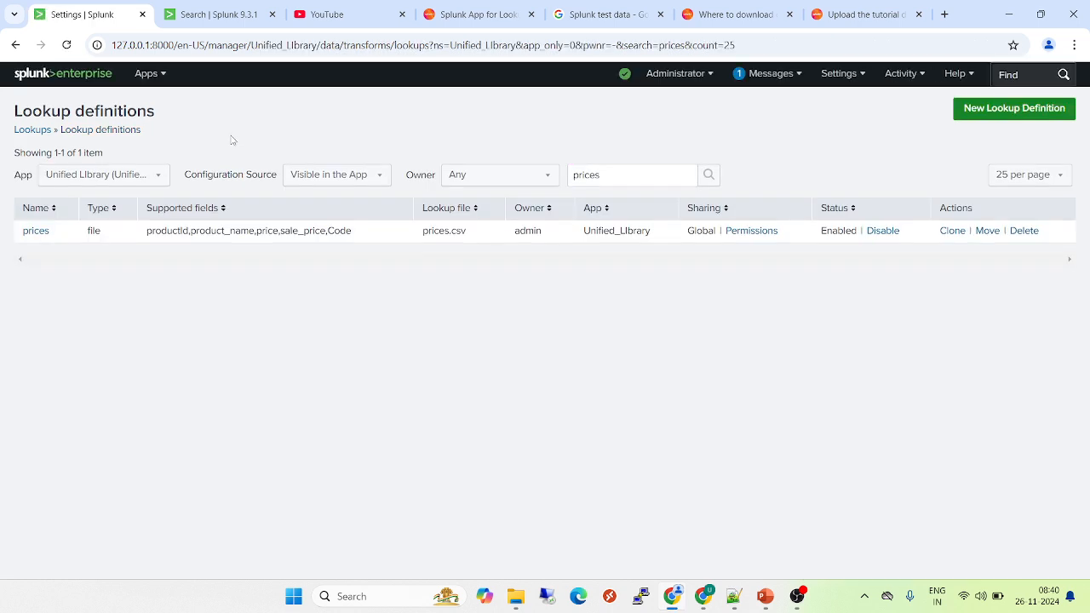
Rerun '| inputlookup prices' (and prices.csv) until it returns 17 product rows
left_click(203, 10)
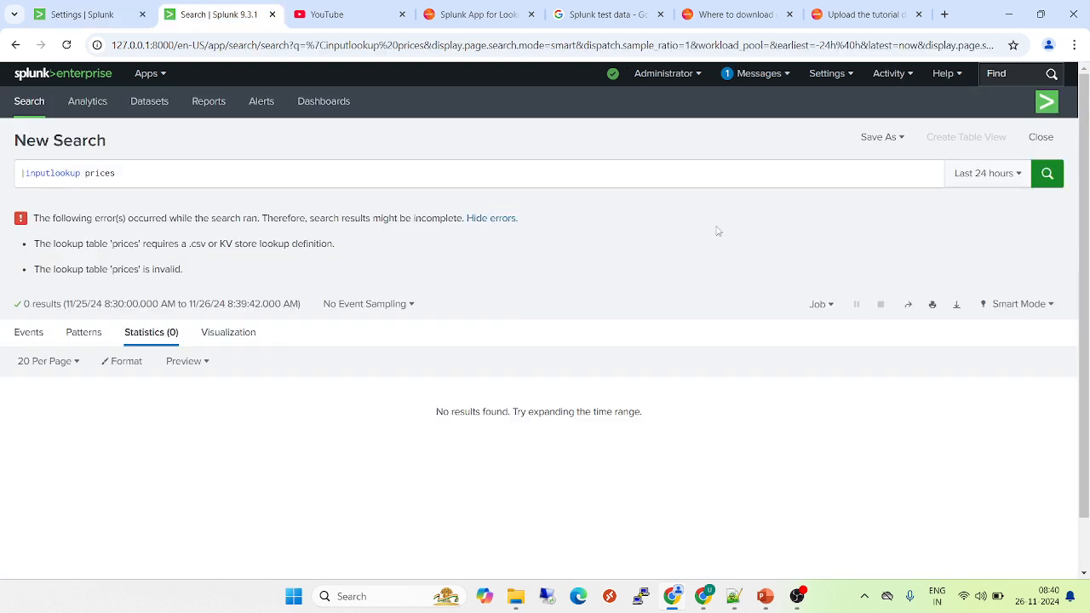
left_click(140, 176)
key("Return")
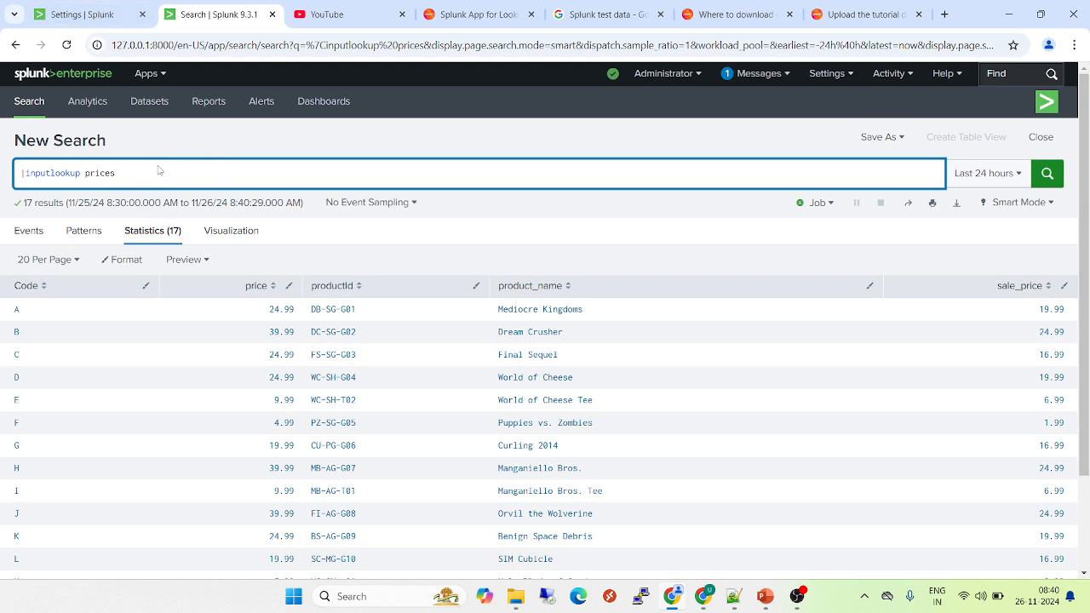
key("alt+Tab")
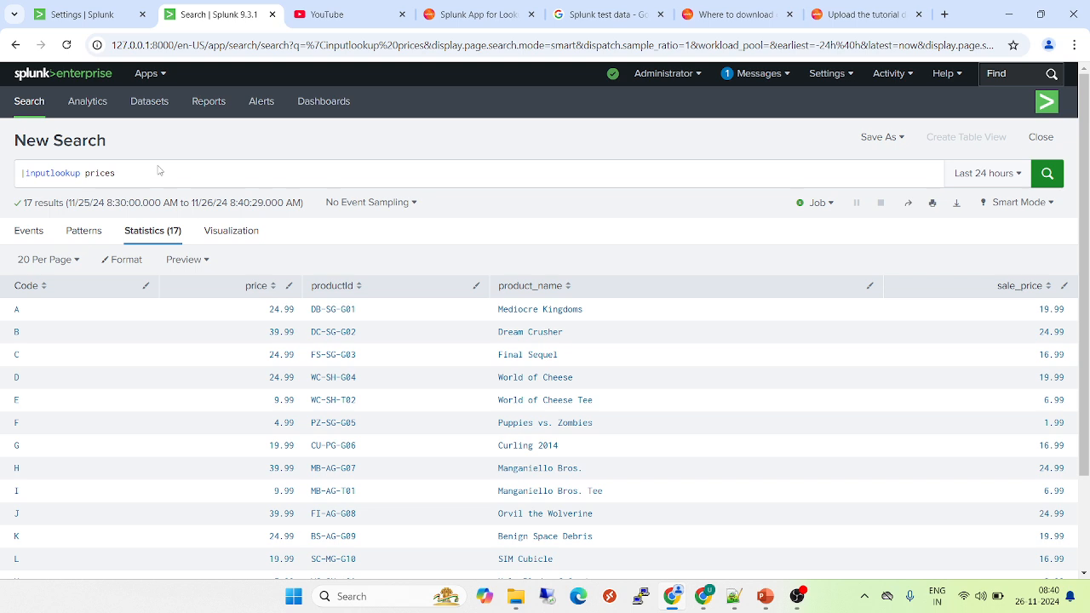
left_click(149, 174)
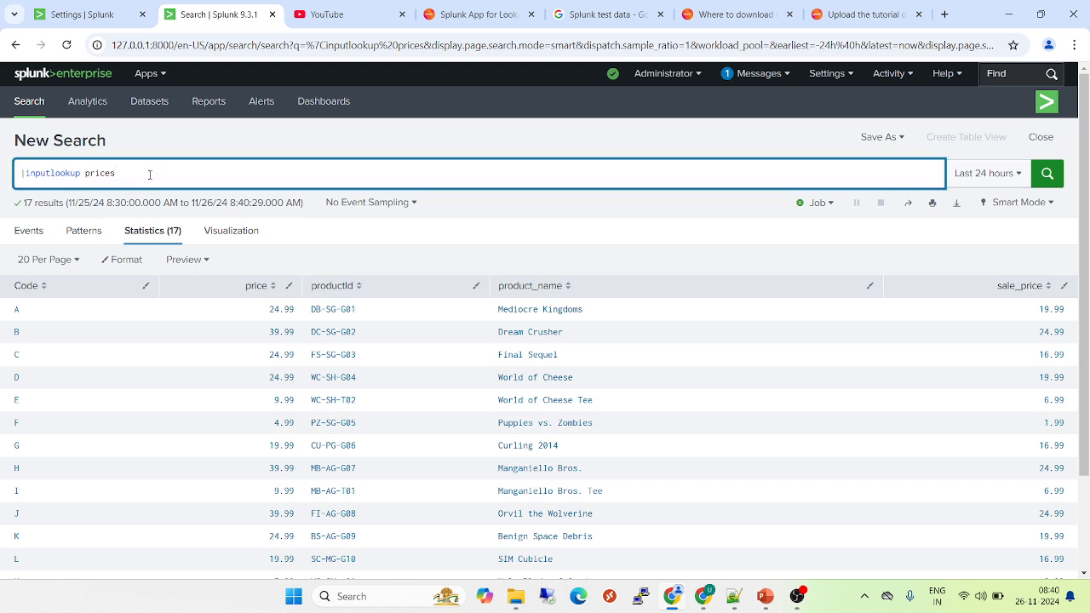
type(".csv")
key("Return")
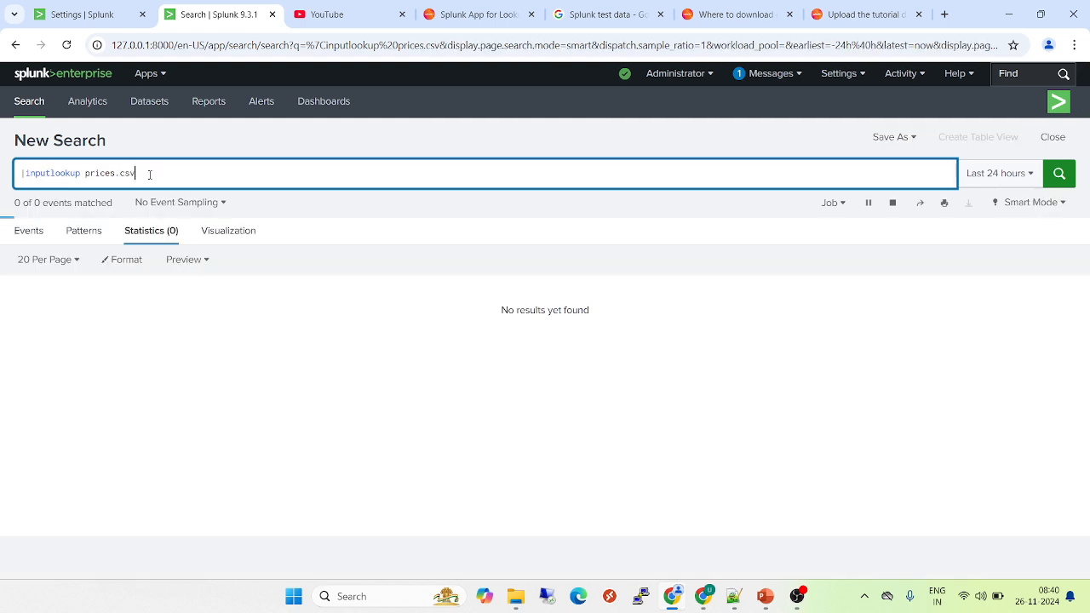
key("BackSpace")
key("BackSpace")
key("BackSpace")
key("BackSpace")
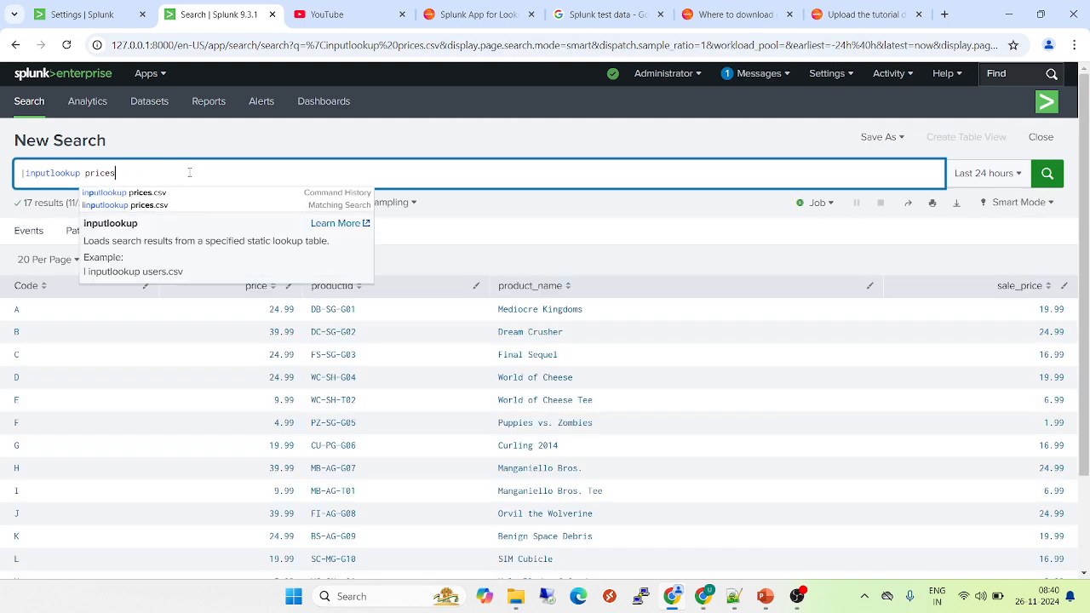
key("Return")
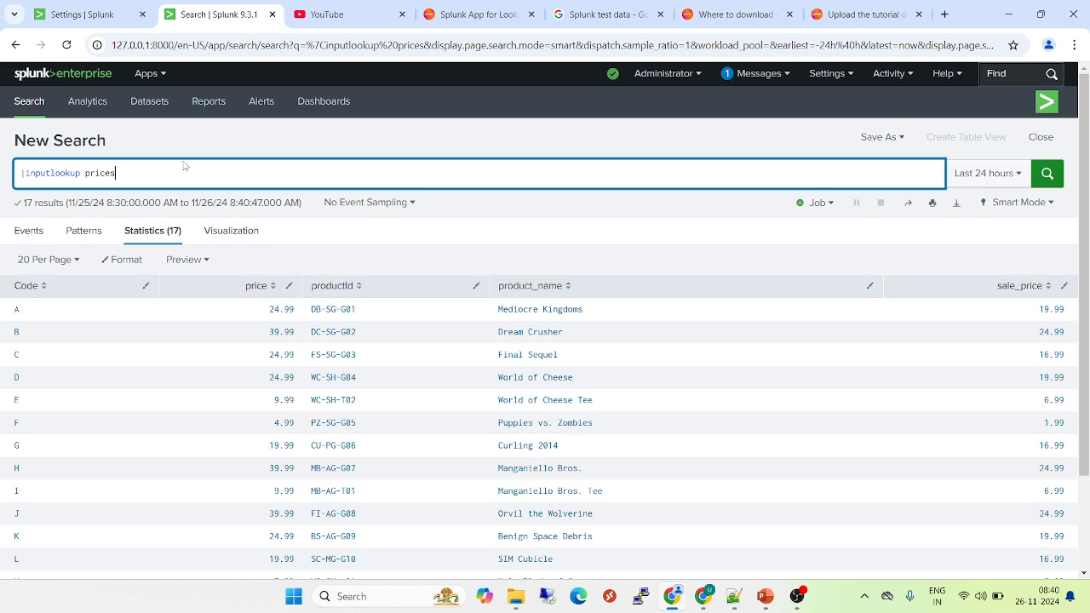
Return to the lookup definitions list and bring the PowerPoint title slideshow to the front
left_click(98, 12)
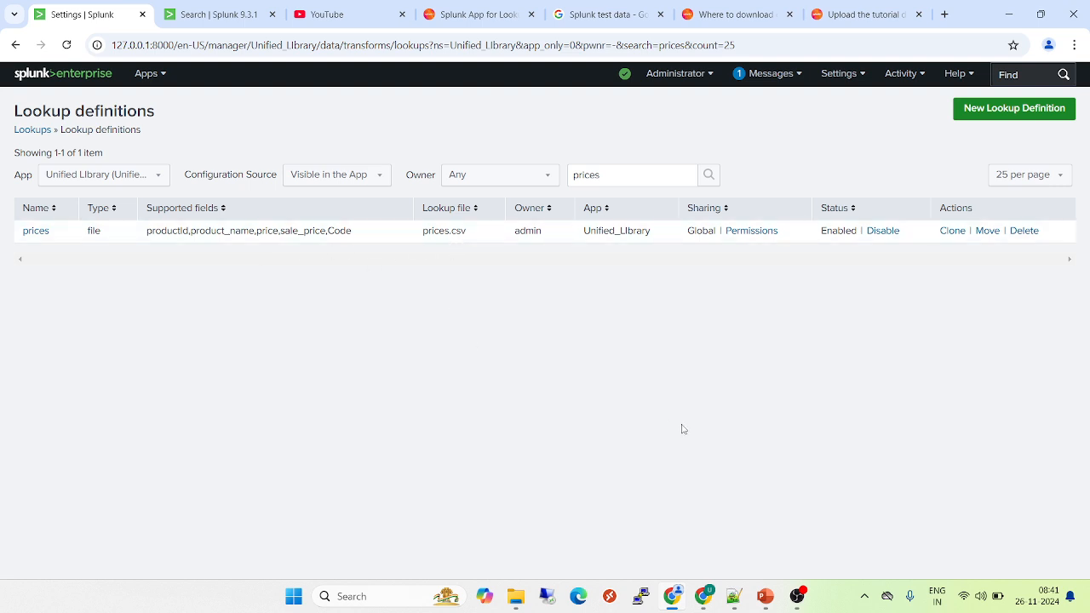
mouse_move(763, 599)
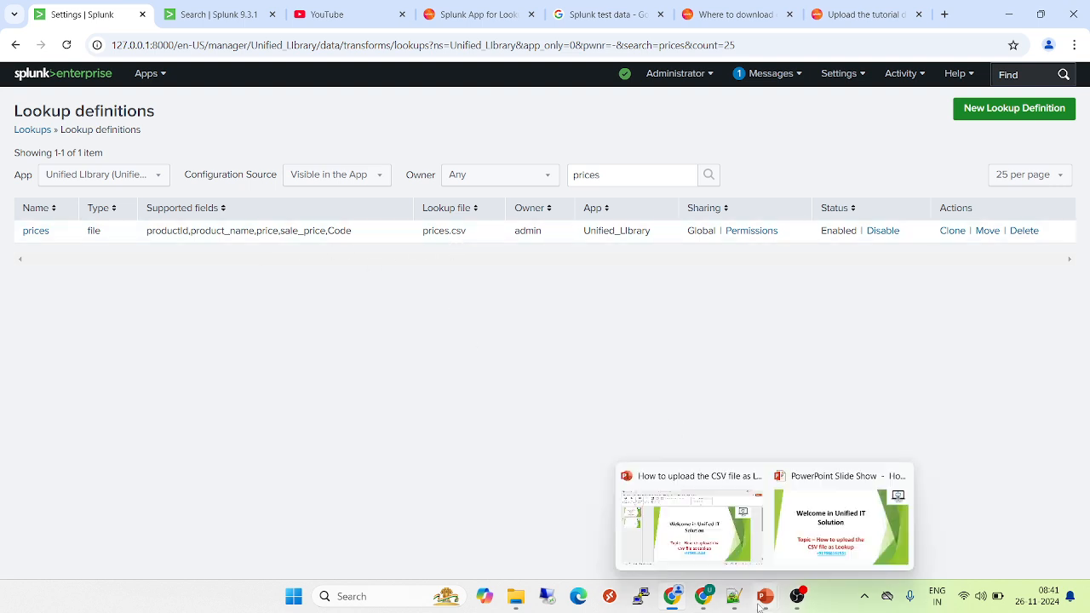
left_click(851, 529)
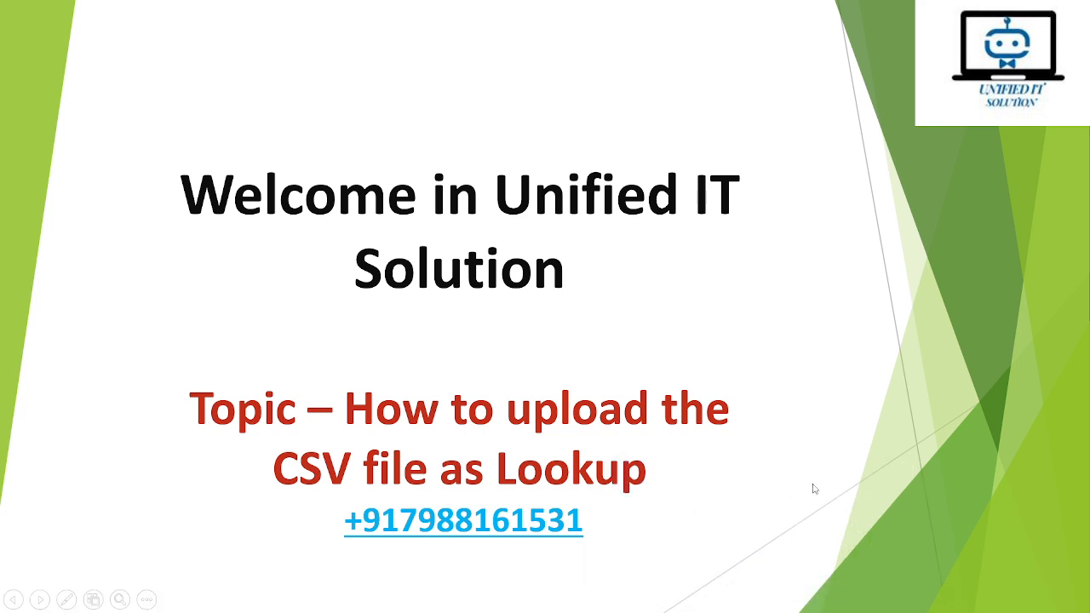